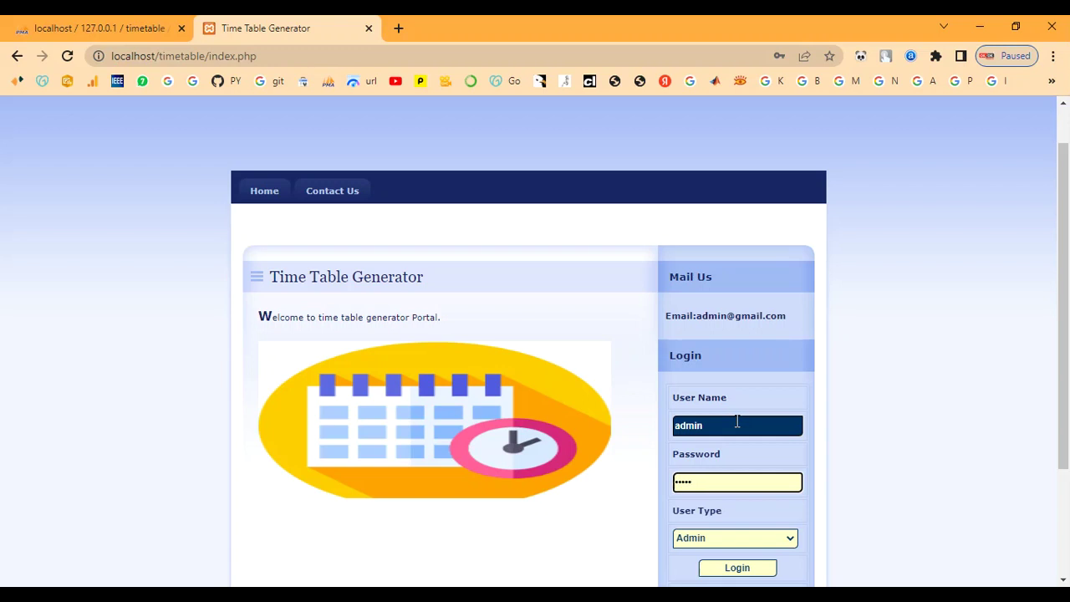
# Log in to the portal by entering the account password with user type Admin, and decline saving the password
pyautogui.write('a')
pyautogui.click(733, 543)
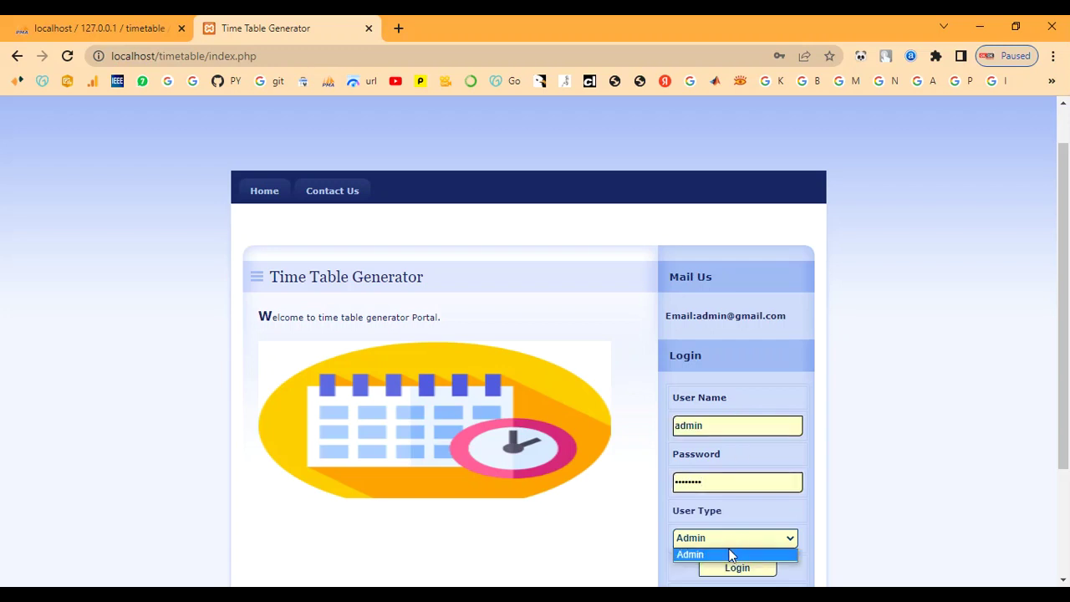
pyautogui.scroll(-1, 723, 525)
pyautogui.click(724, 488)
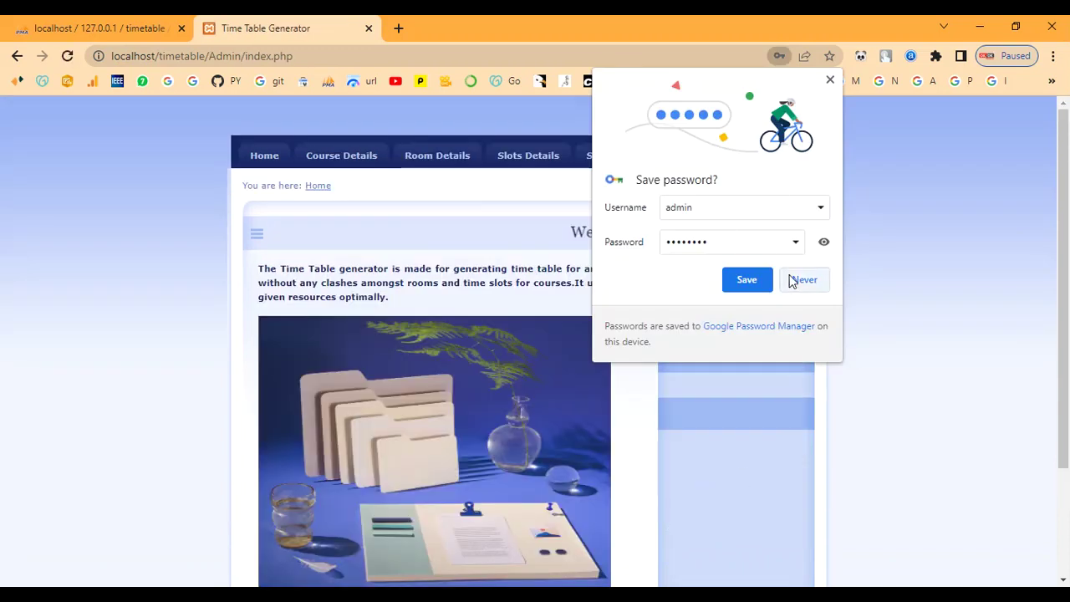
pyautogui.click(802, 280)
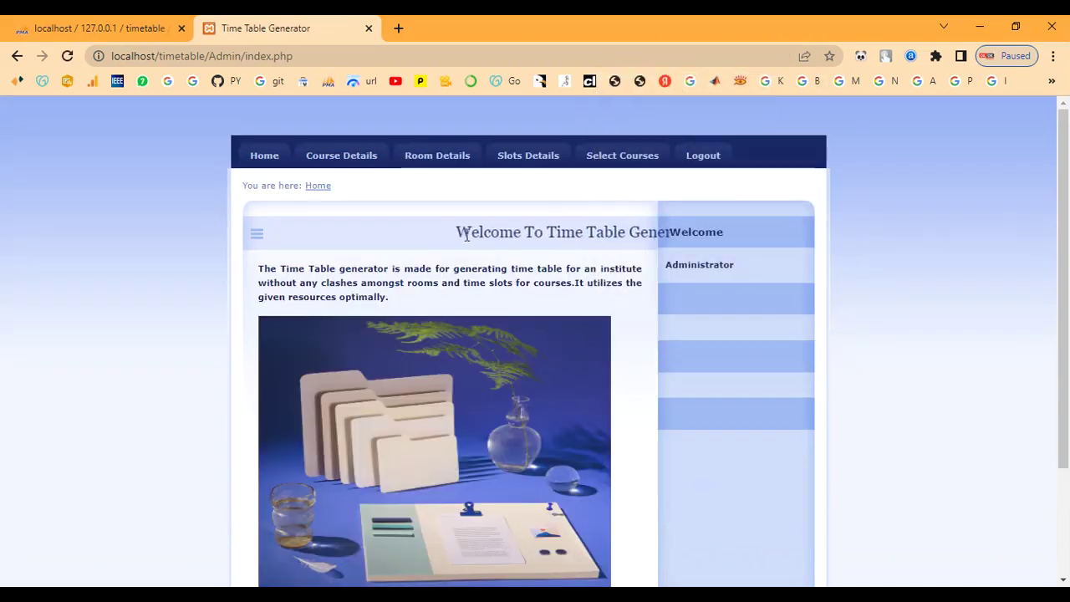
pyautogui.moveTo(431, 231); pyautogui.dragTo(565, 287)
pyautogui.click(557, 301)
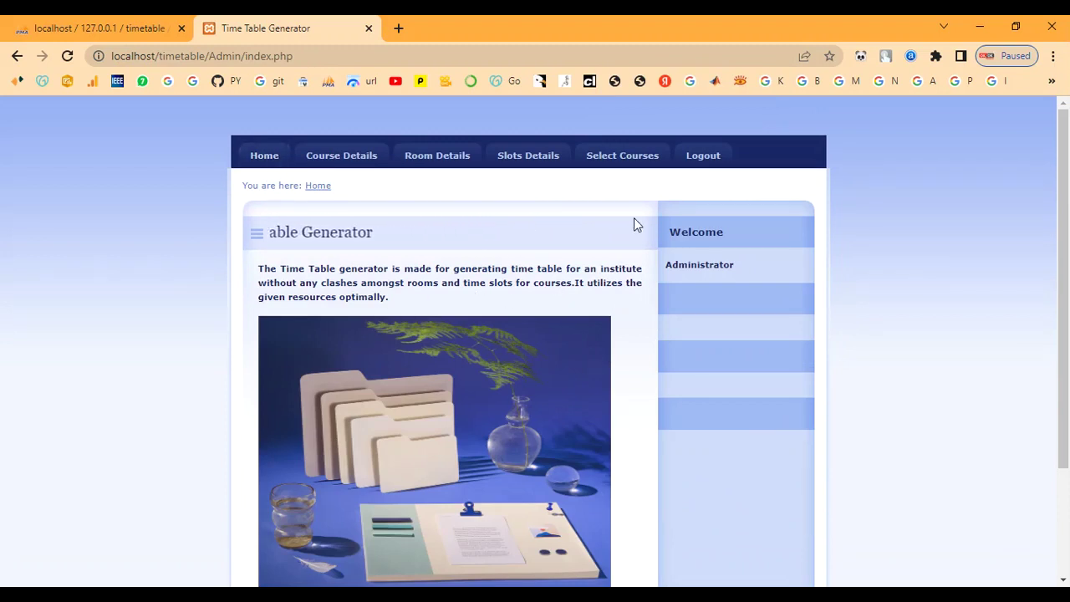
pyautogui.scroll(-2, 672, 339)
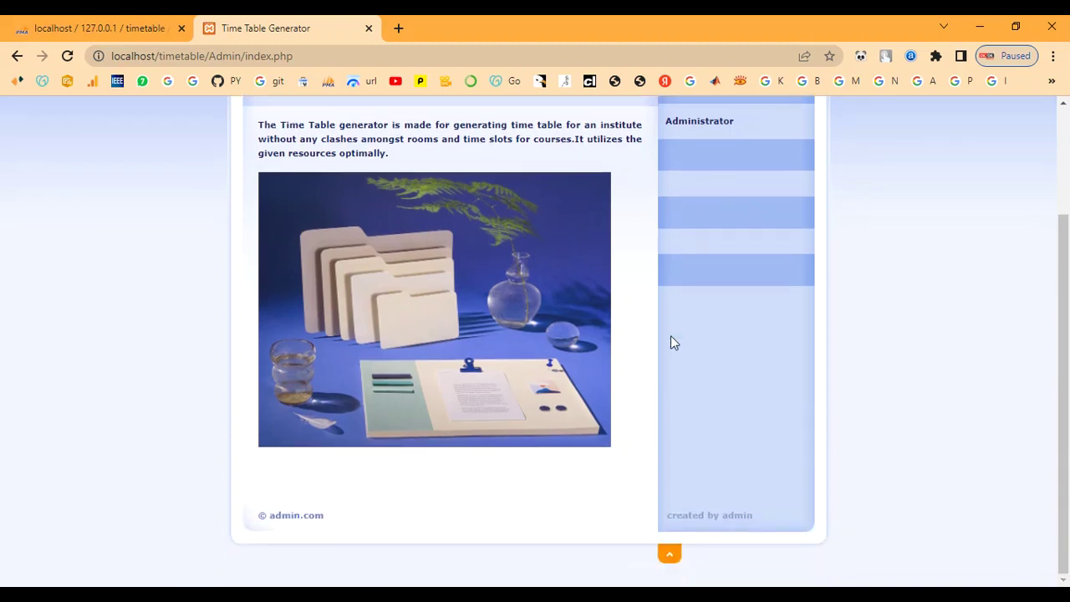
pyautogui.scroll(2, 429, 338)
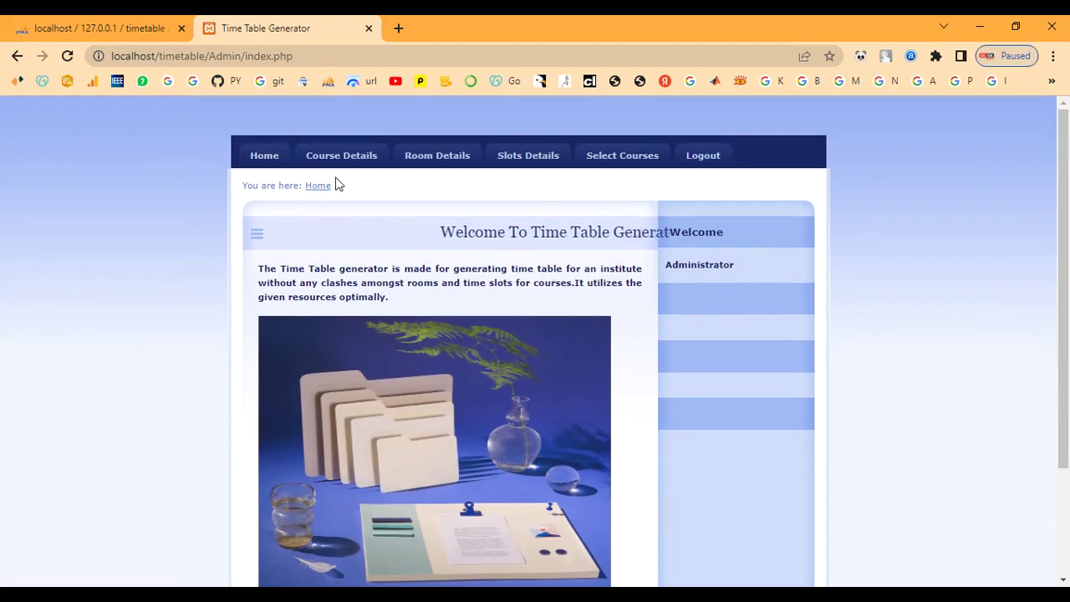
# Start adding a new course, naming it Information Technology with 50 students
pyautogui.click(343, 161)
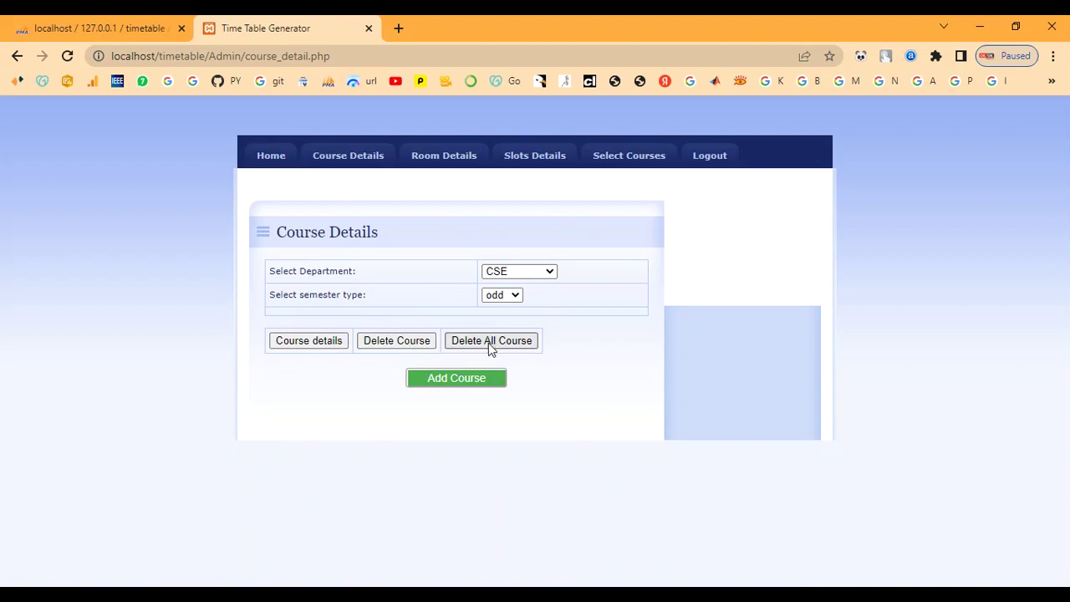
pyautogui.click(443, 382)
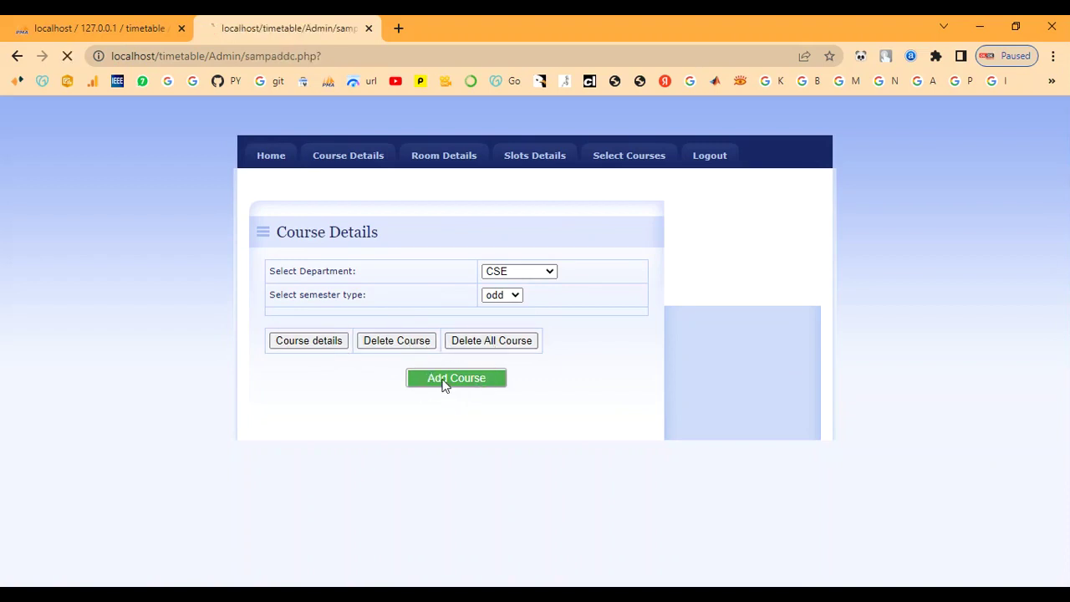
pyautogui.click(479, 271)
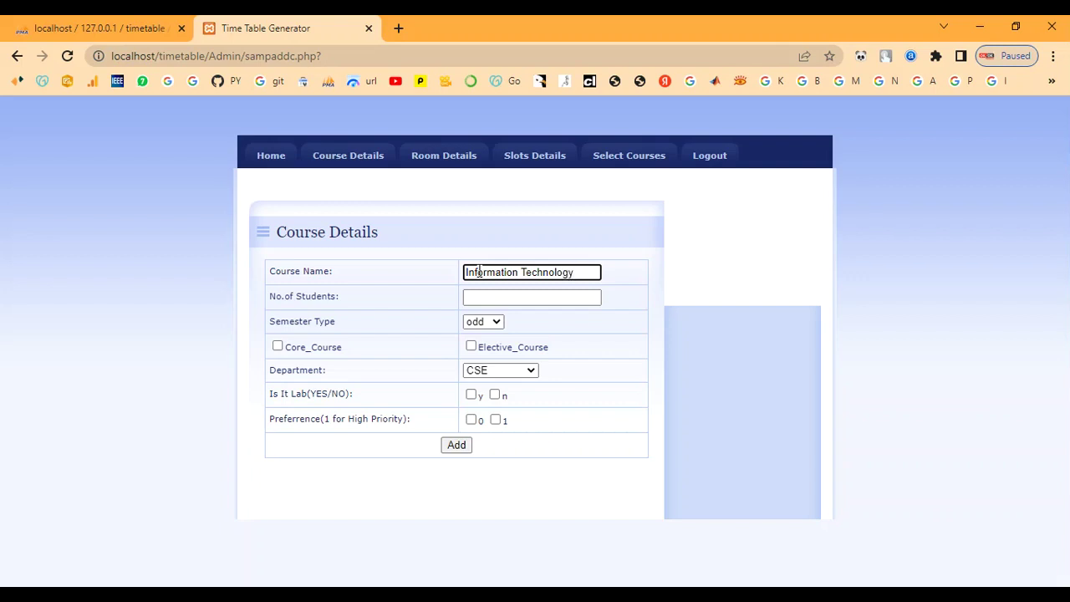
pyautogui.press('Tab')
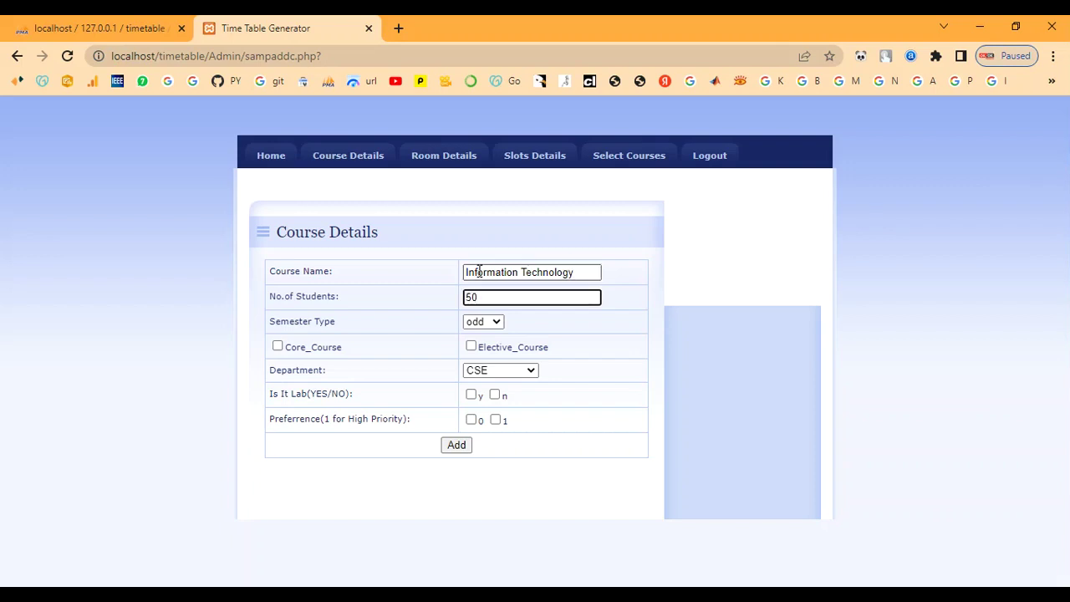
pyautogui.press('Tab')
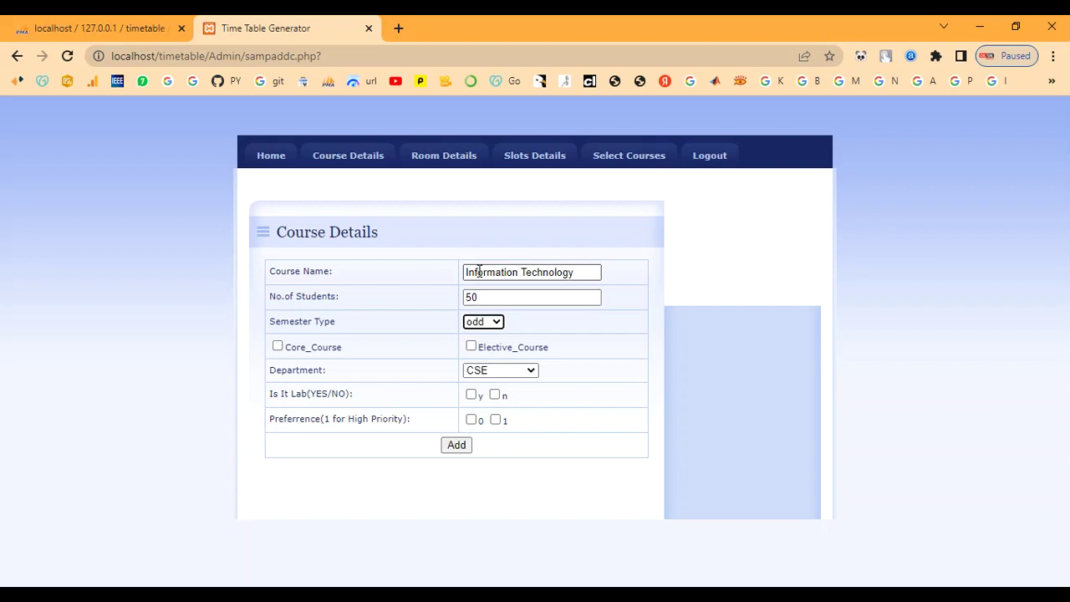
# Set the course to an odd semester, mark it as a core course for 8, and assign it to the CSE department
pyautogui.click(494, 323)
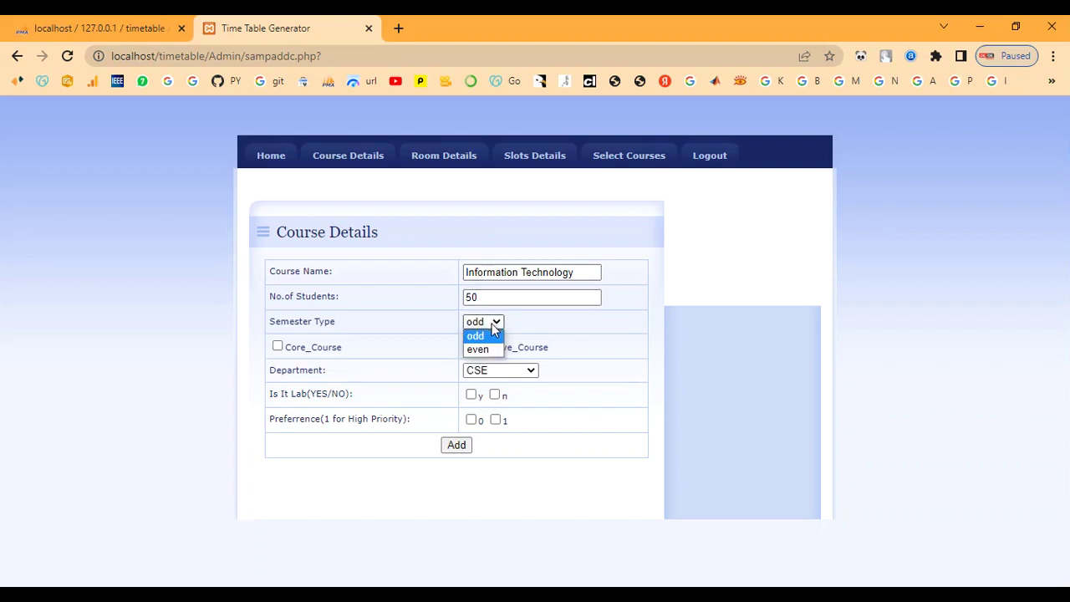
pyautogui.click(476, 336)
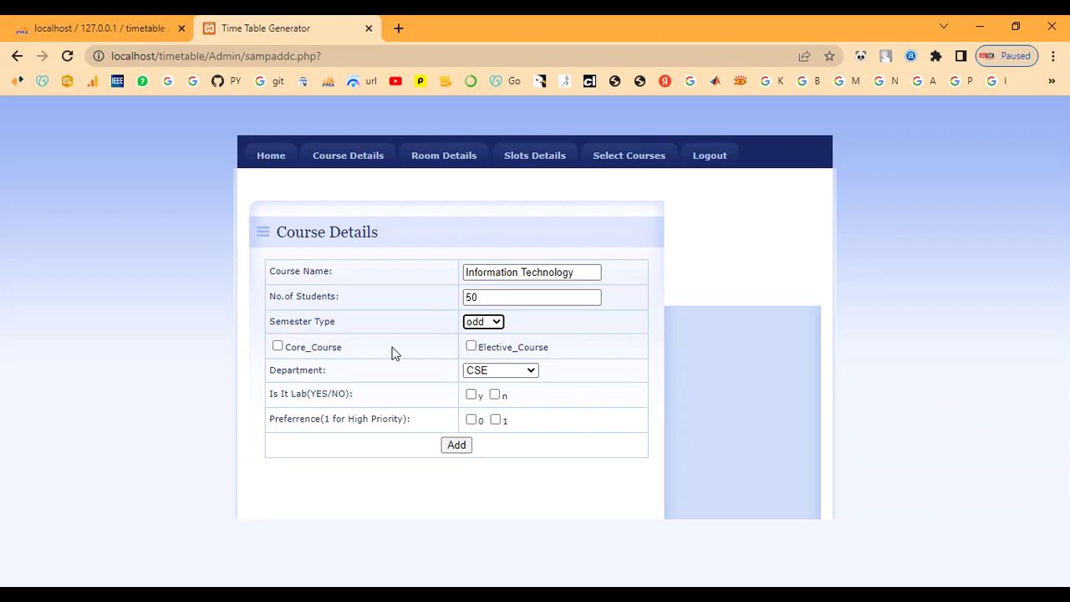
pyautogui.click(278, 346)
pyautogui.click(287, 373)
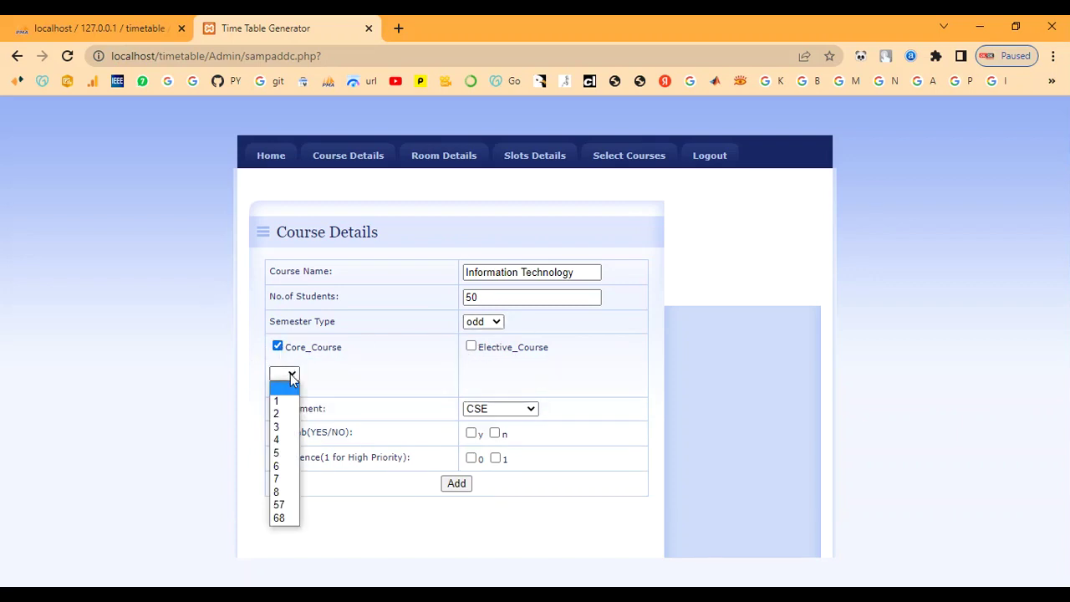
pyautogui.click(290, 494)
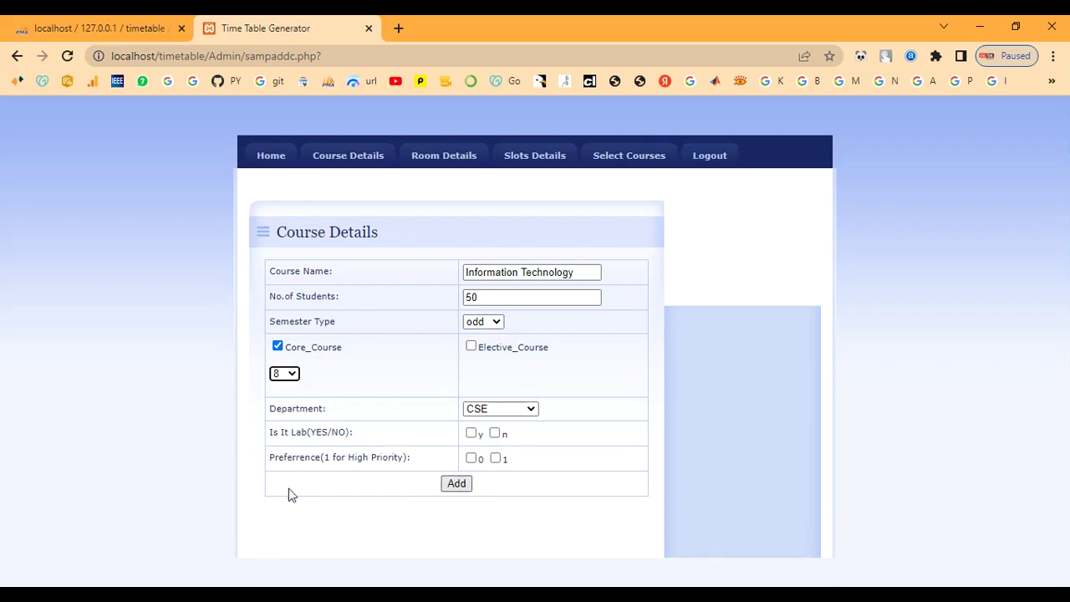
pyautogui.click(504, 409)
pyautogui.click(506, 423)
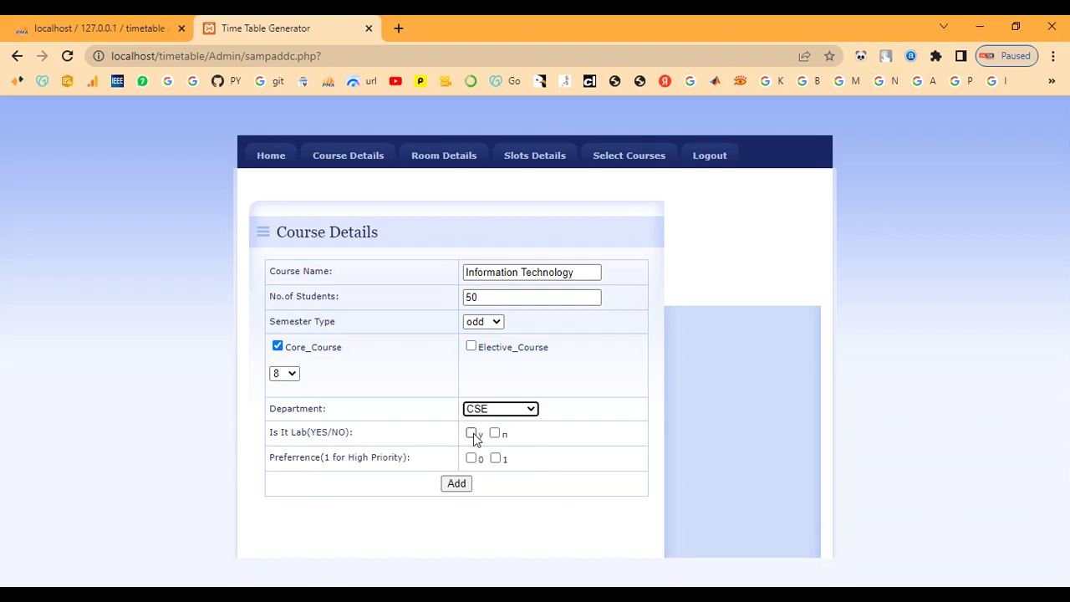
# Mark the course as a lab with D1 selected and Computer_Lab(Ground_Floor) as the first lab room
pyautogui.click(471, 433)
pyautogui.scroll(-1, 471, 439)
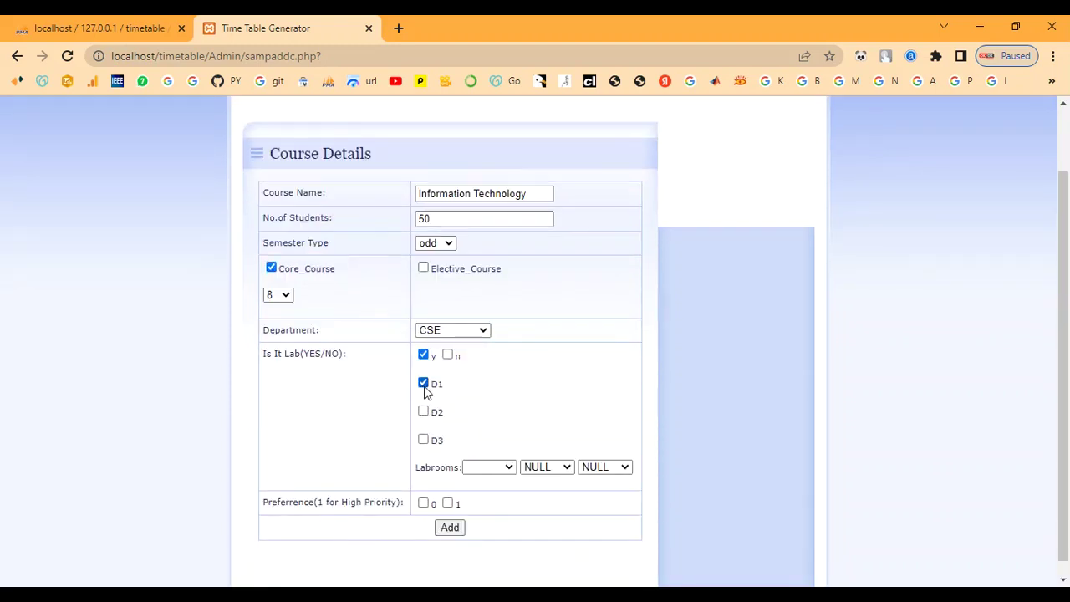
pyautogui.click(493, 473)
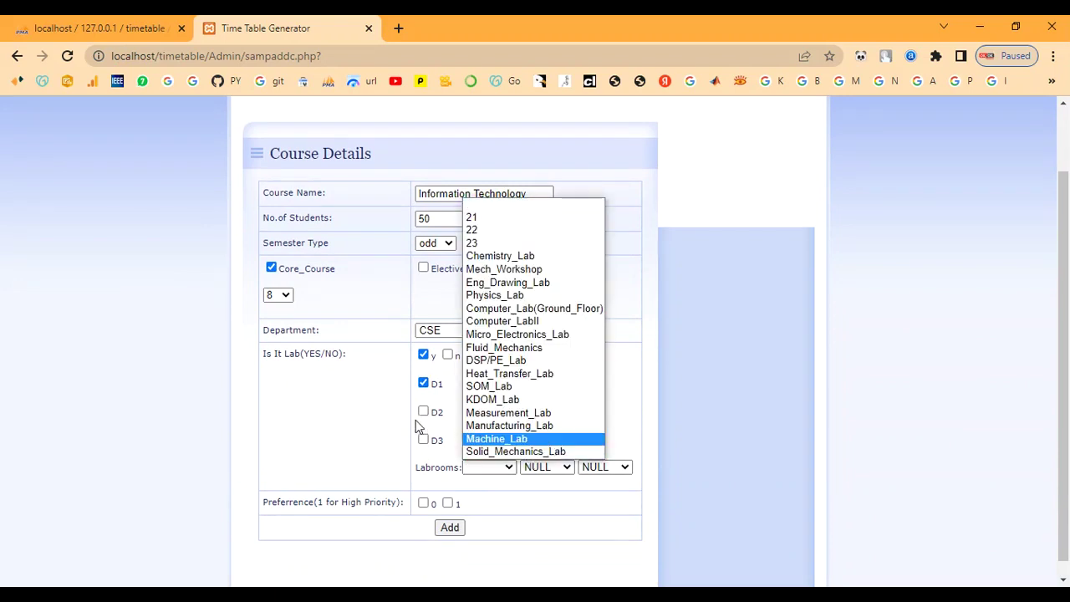
pyautogui.click(529, 315)
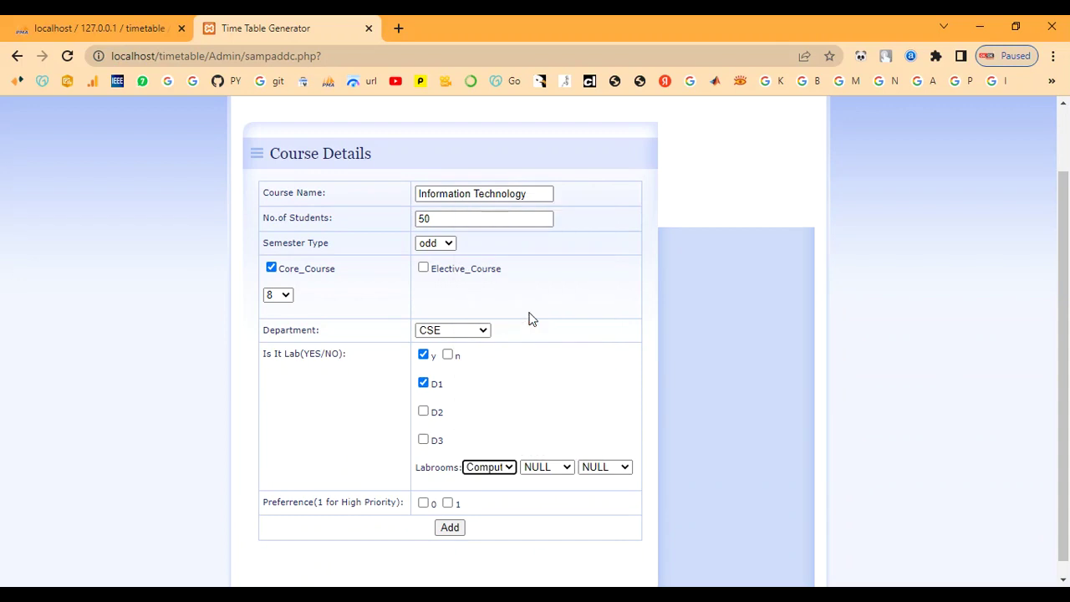
# Set the second lab room to Computer_LabII and leave D2 unselected
pyautogui.click(423, 410)
pyautogui.click(535, 470)
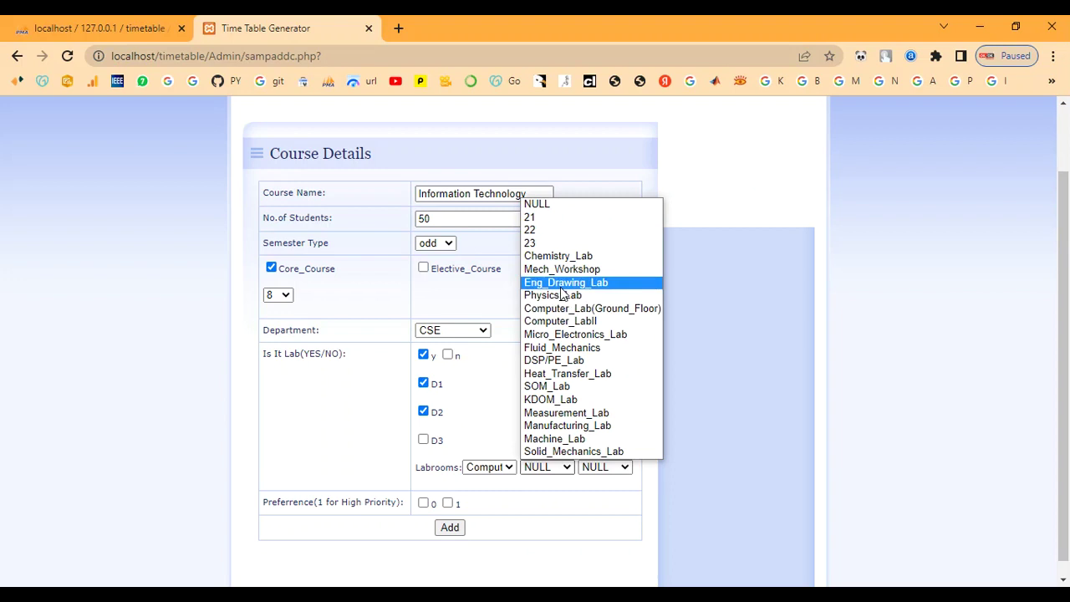
pyautogui.click(575, 322)
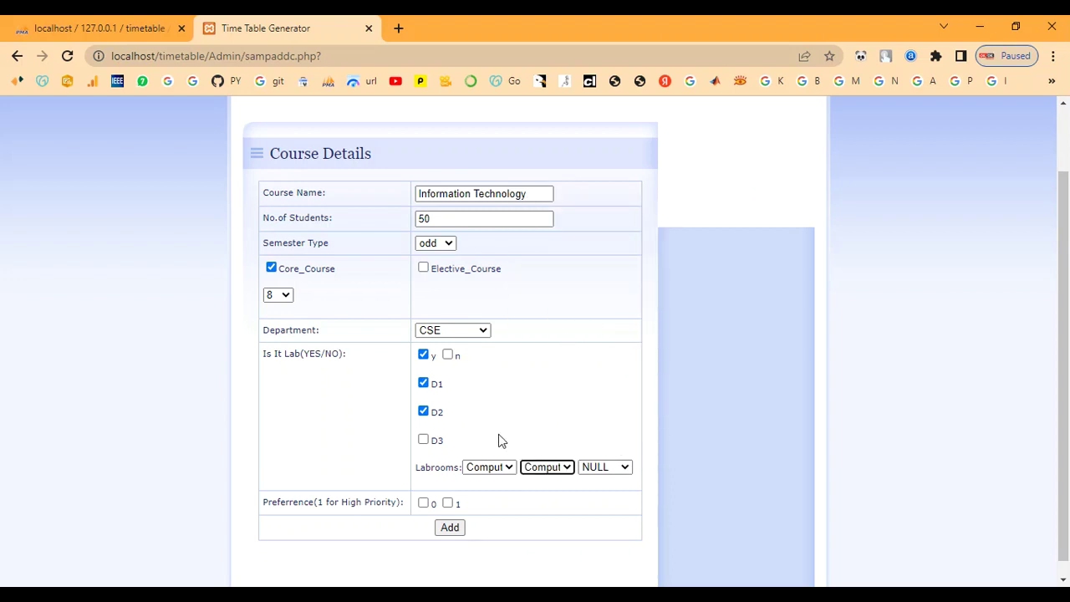
pyautogui.click(423, 412)
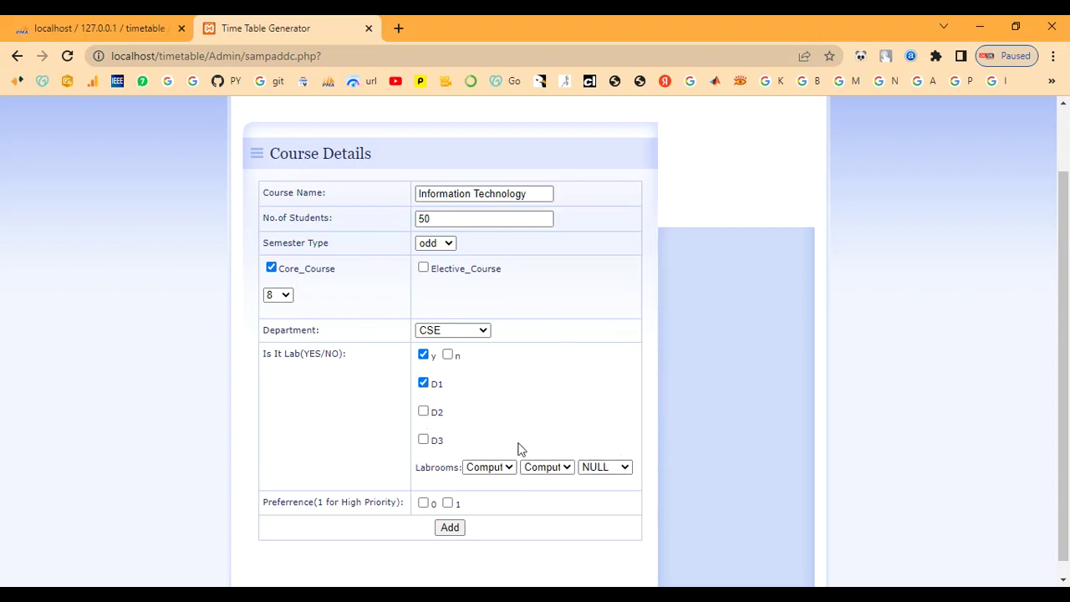
# Set the course preference to 1 for high priority
pyautogui.scroll(-1, 508, 449)
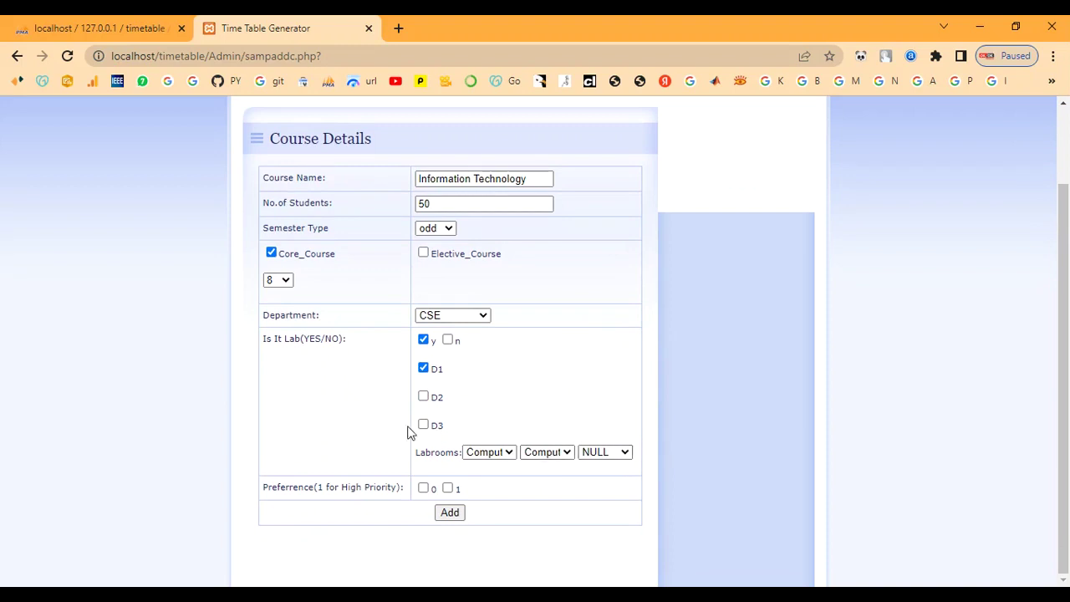
pyautogui.moveTo(291, 485); pyautogui.dragTo(393, 488)
pyautogui.click(390, 493)
pyautogui.click(423, 489)
pyautogui.click(447, 488)
pyautogui.scroll(-1, 449, 493)
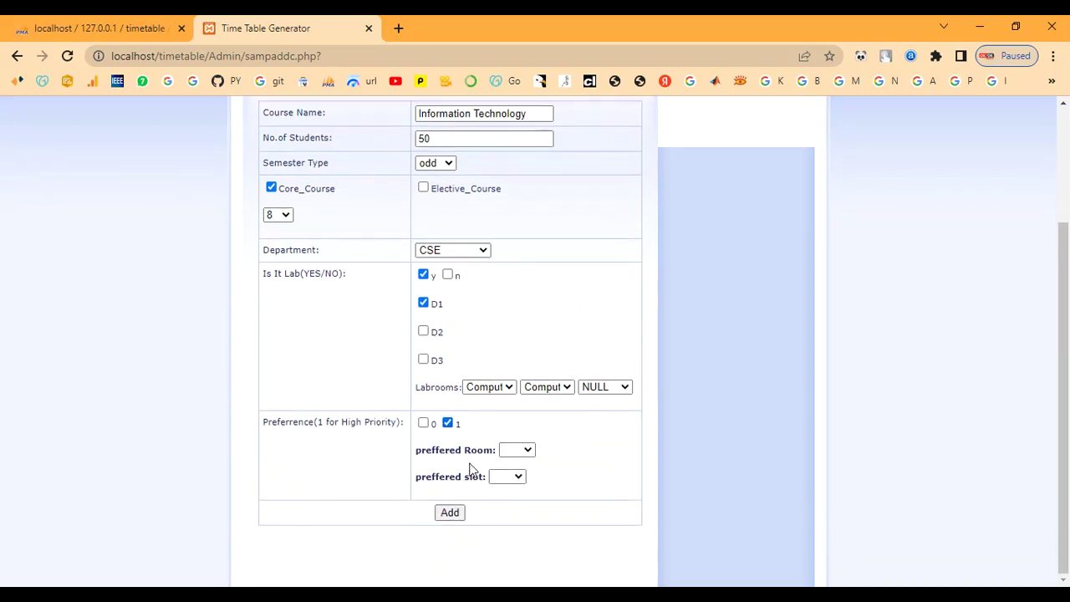
# Look through the preferred slot options and choose 22 as the preferred room
pyautogui.click(516, 450)
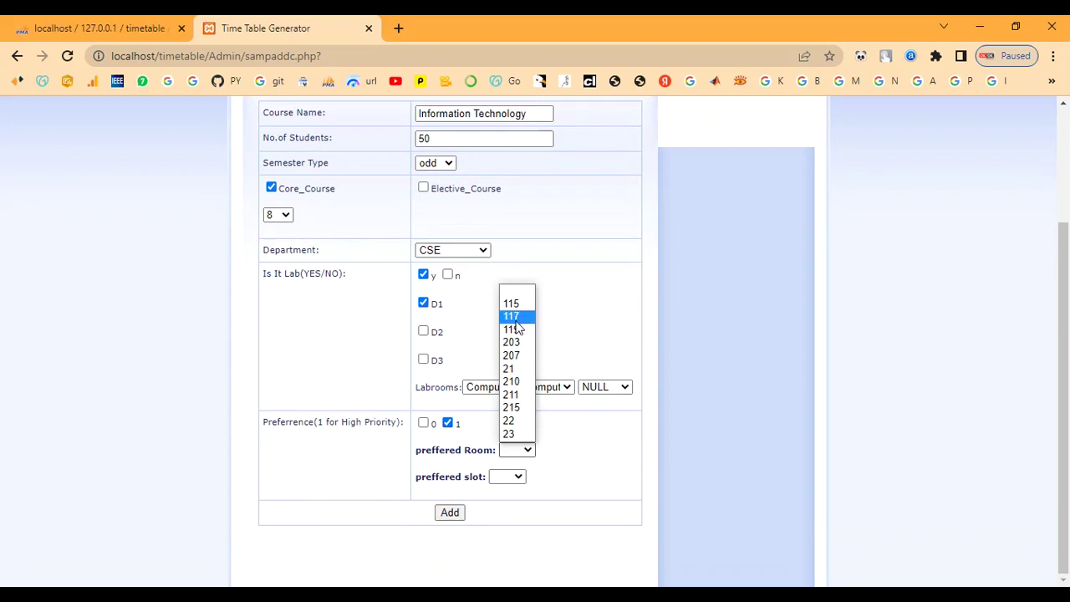
pyautogui.click(507, 476)
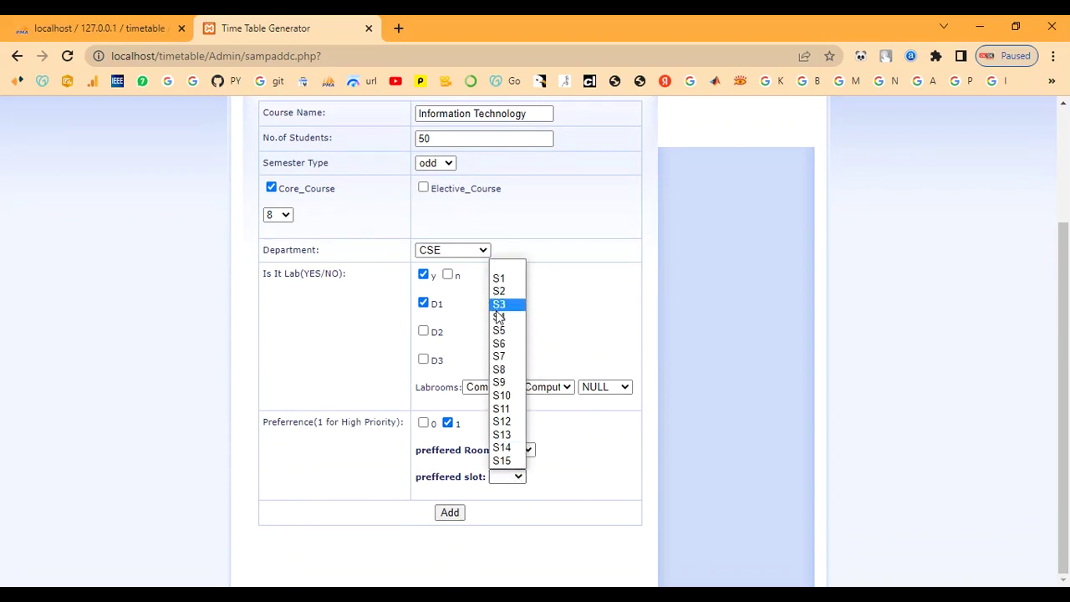
pyautogui.click(549, 487)
pyautogui.click(516, 452)
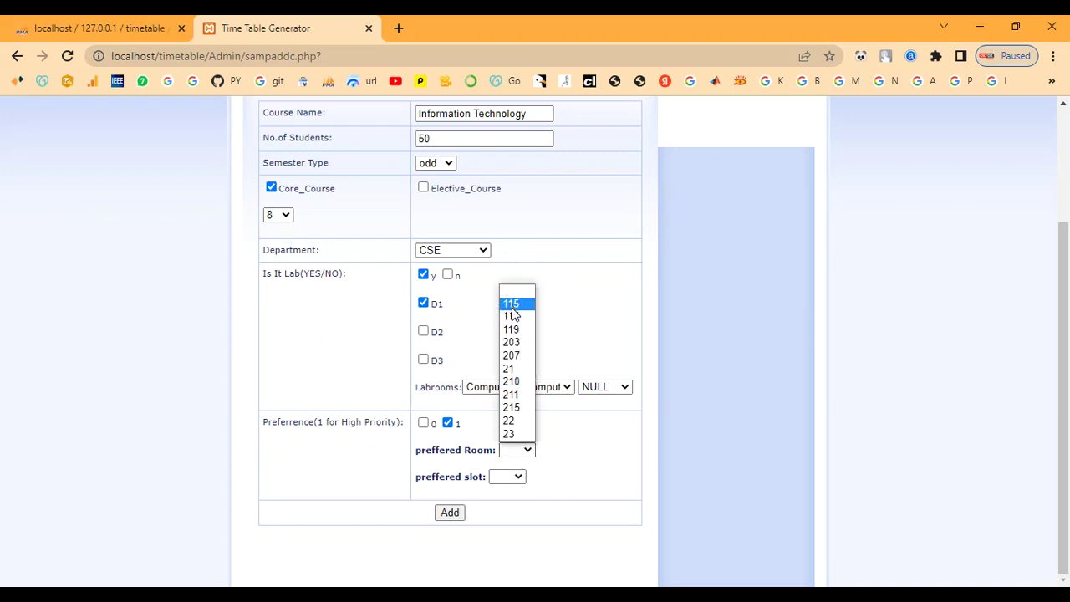
pyautogui.click(521, 428)
pyautogui.click(512, 477)
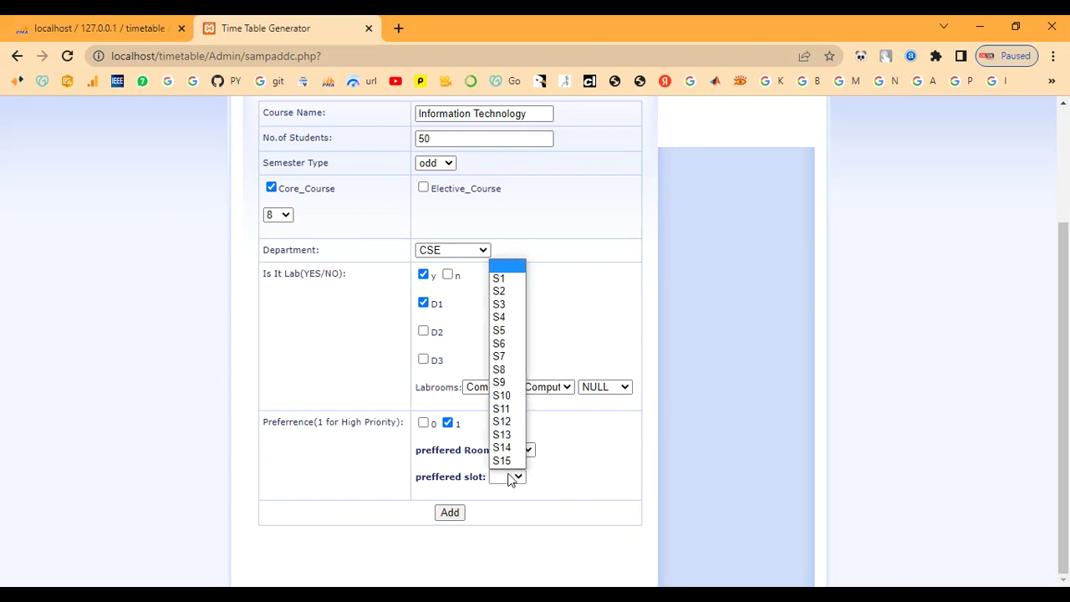
pyautogui.click(581, 464)
pyautogui.click(521, 452)
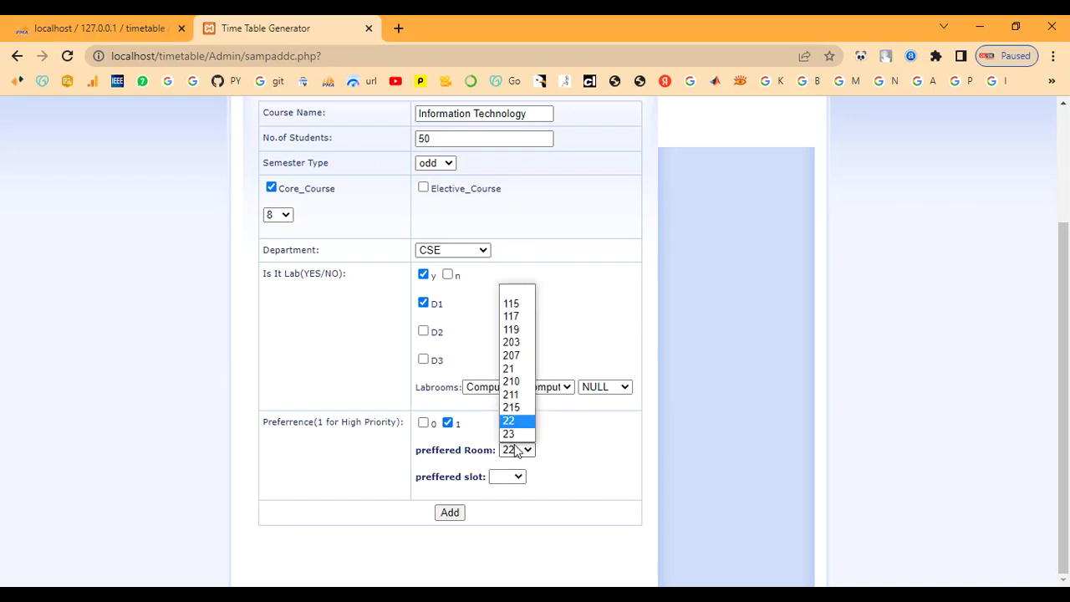
# Set the course preference to 0 and add the Information Technology course
pyautogui.click(423, 423)
pyautogui.click(451, 513)
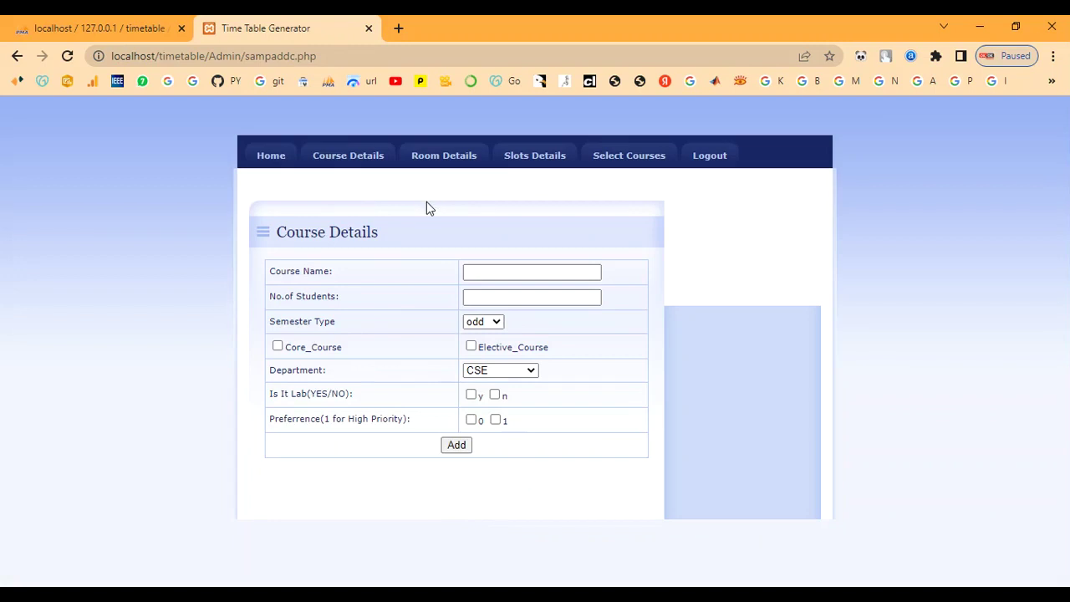
# Review the classroom names and capacities on the Room Details page
pyautogui.click(346, 164)
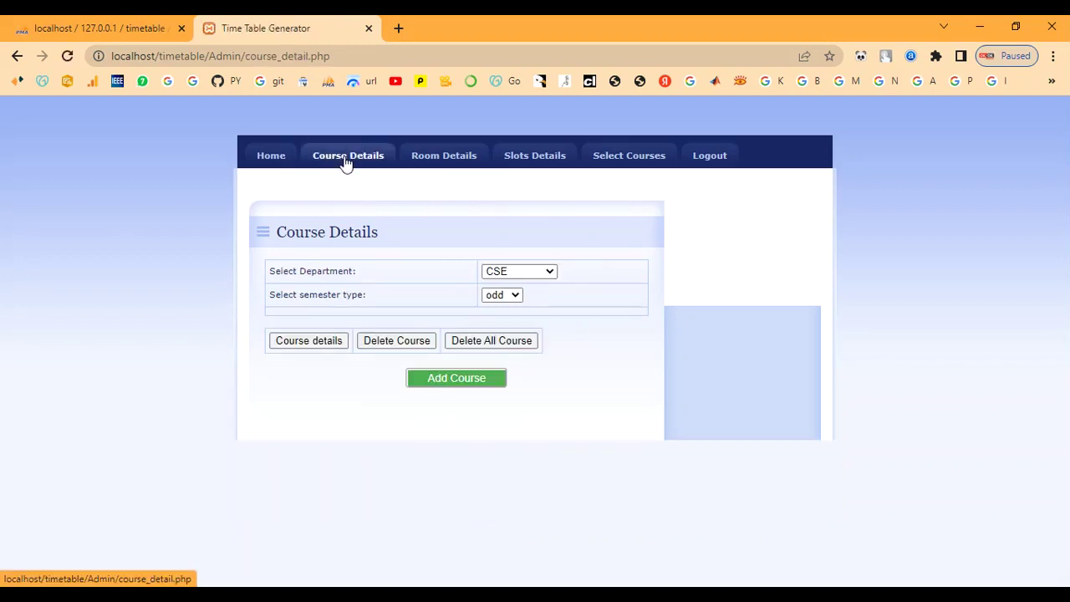
pyautogui.click(435, 165)
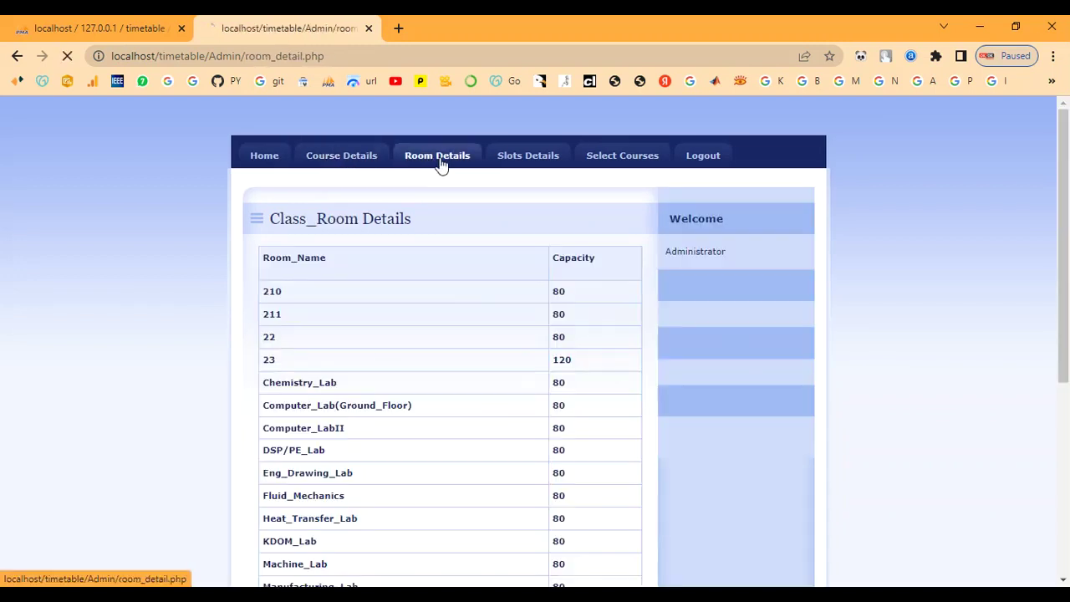
pyautogui.scroll(-5, 412, 335)
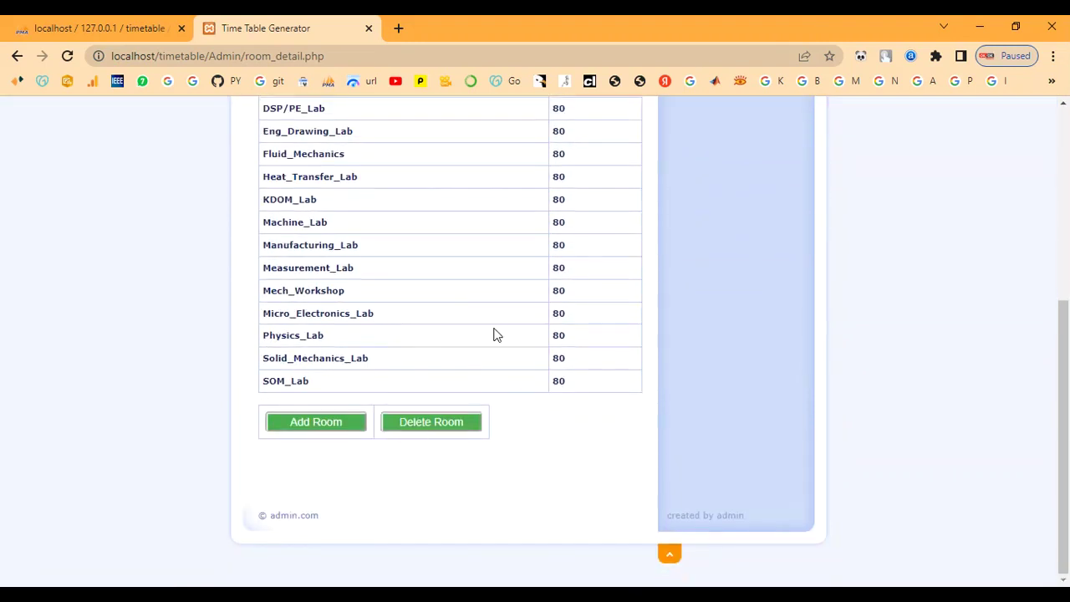
pyautogui.scroll(5, 434, 361)
# Display the course details for the CSE department with the odd semester type
pyautogui.click(342, 157)
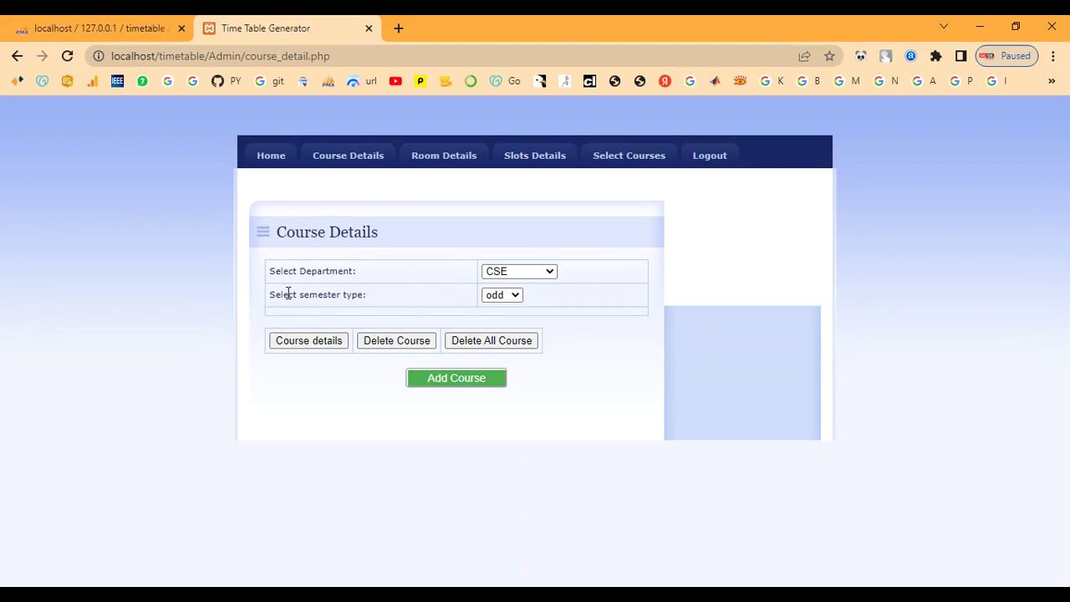
pyautogui.click(516, 273)
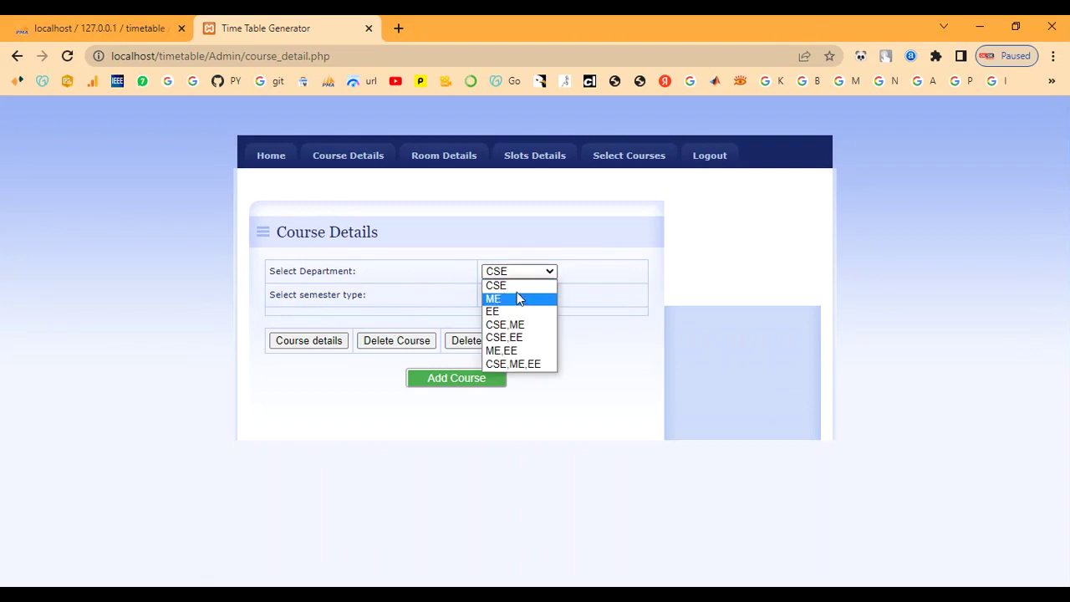
pyautogui.click(514, 282)
pyautogui.click(514, 293)
pyautogui.click(508, 308)
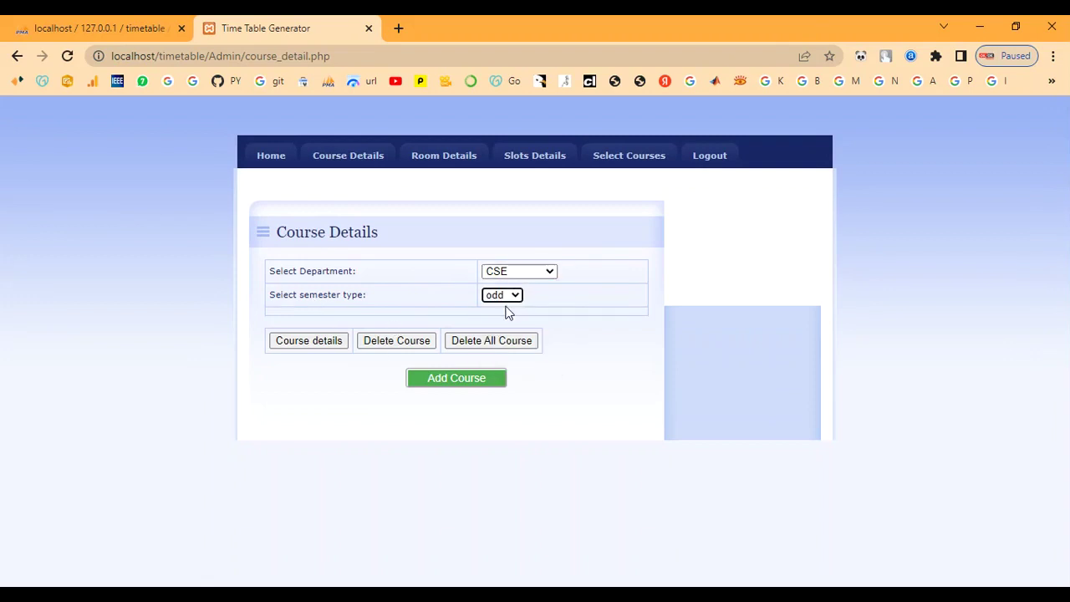
pyautogui.click(325, 345)
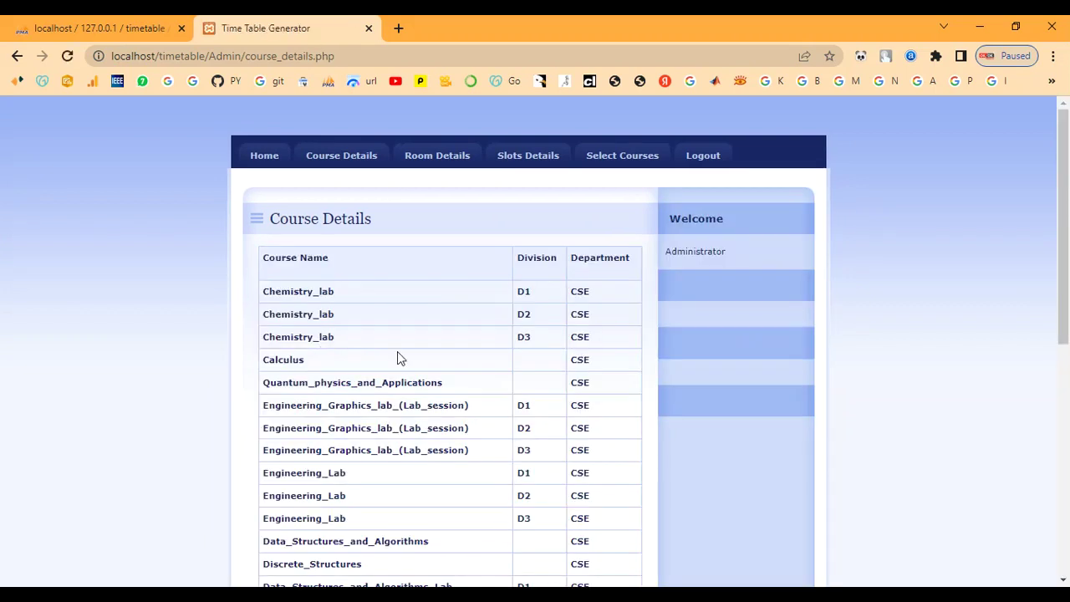
# Examine the full list of CSE courses with their divisions, including the Information Technology entries
pyautogui.scroll(-2, 372, 323)
pyautogui.scroll(2, 370, 326)
pyautogui.scroll(-3, 539, 322)
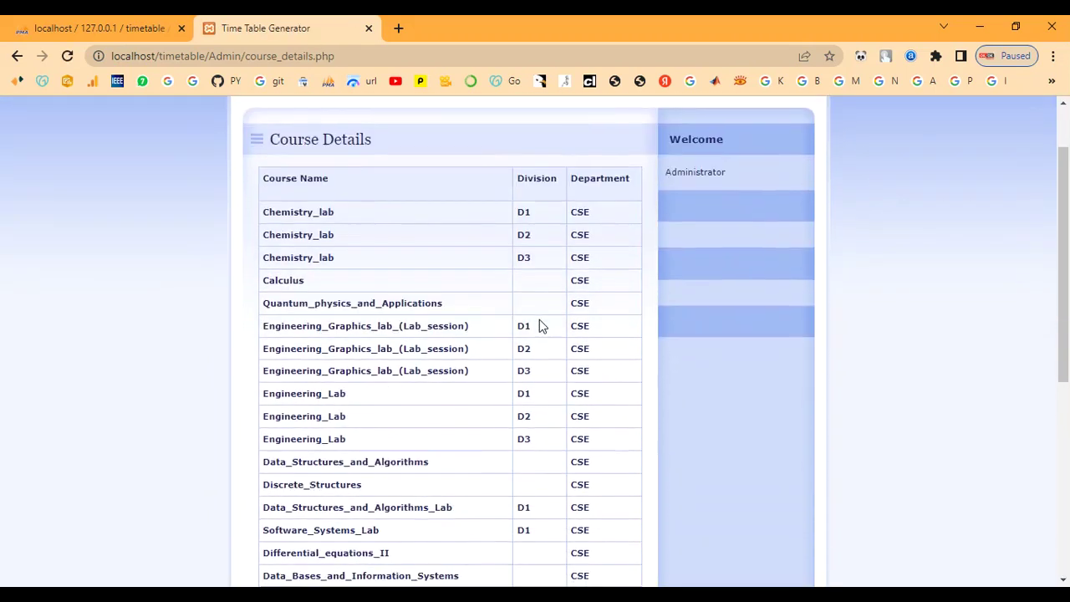
pyautogui.scroll(-3, 539, 326)
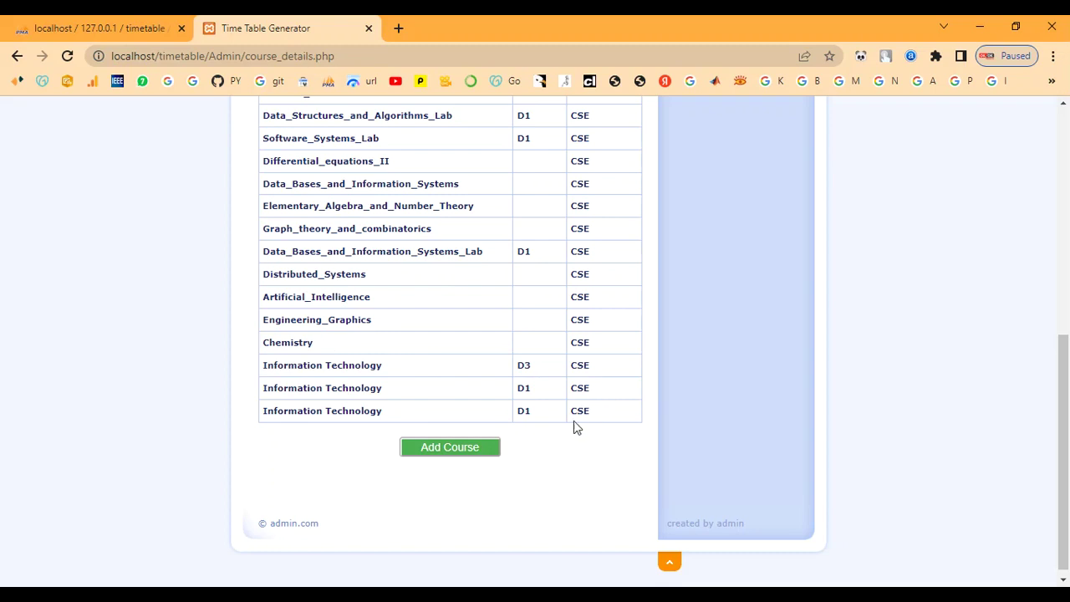
pyautogui.scroll(10, 502, 425)
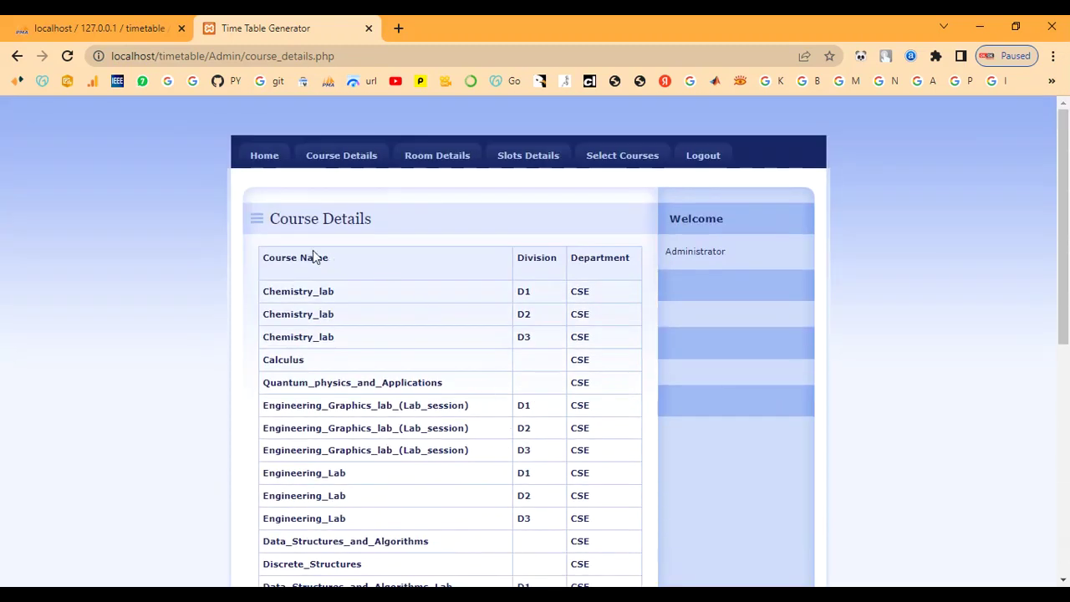
# Return to the Room Details page and look through the listed classrooms and labs
pyautogui.click(338, 159)
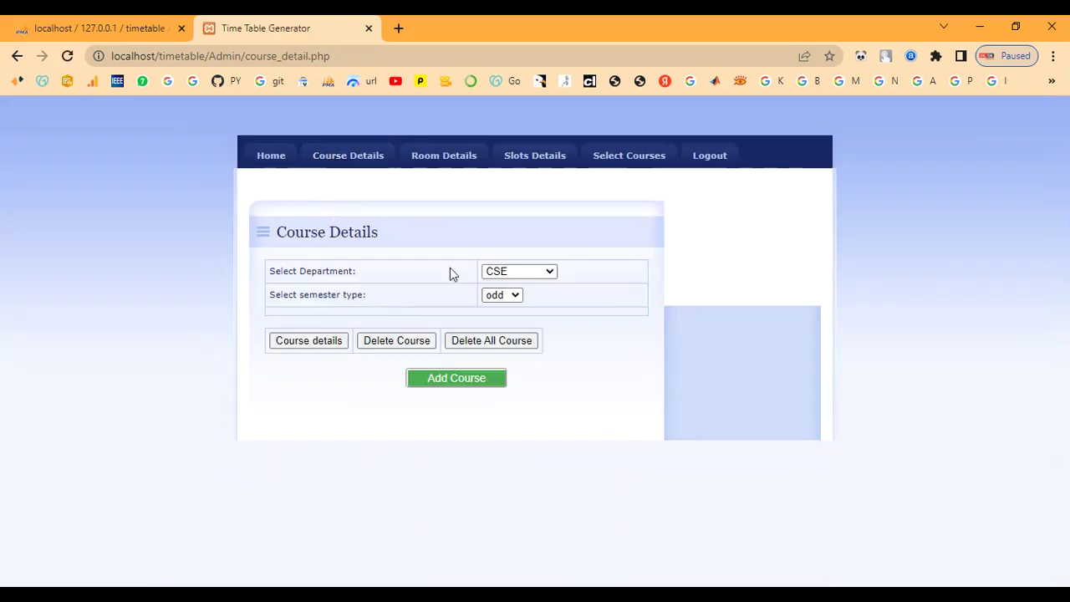
pyautogui.click(437, 157)
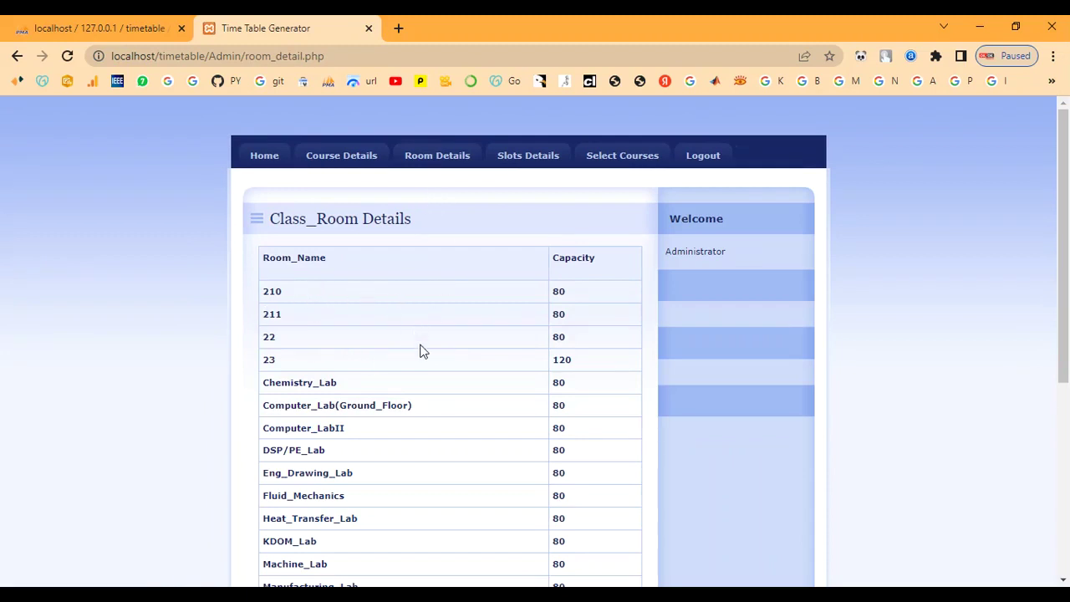
pyautogui.scroll(-4, 422, 352)
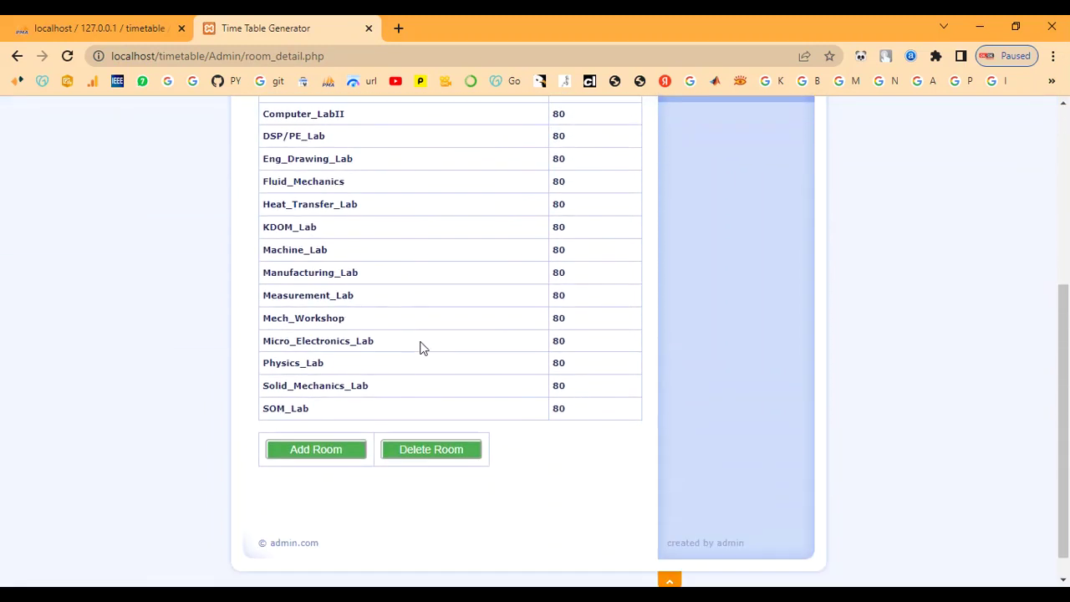
pyautogui.scroll(3, 422, 349)
pyautogui.scroll(-3, 422, 348)
# Try to add a room named IT LAB with a capacity of 60 and check the room list for it
pyautogui.click(322, 457)
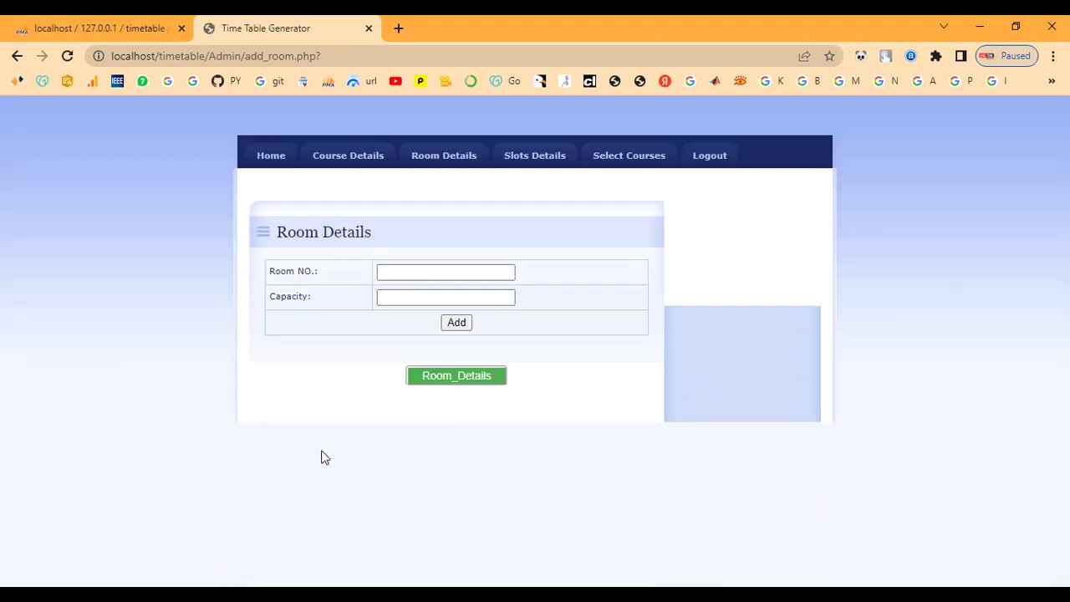
pyautogui.click(391, 272)
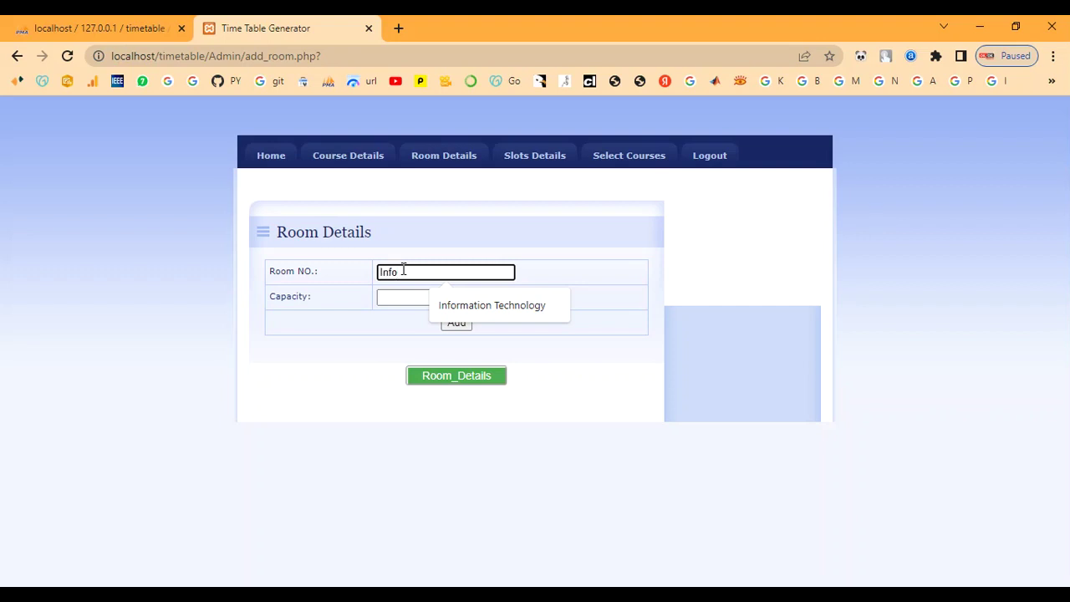
pyautogui.press('BackSpace')
pyautogui.press('BackSpace')
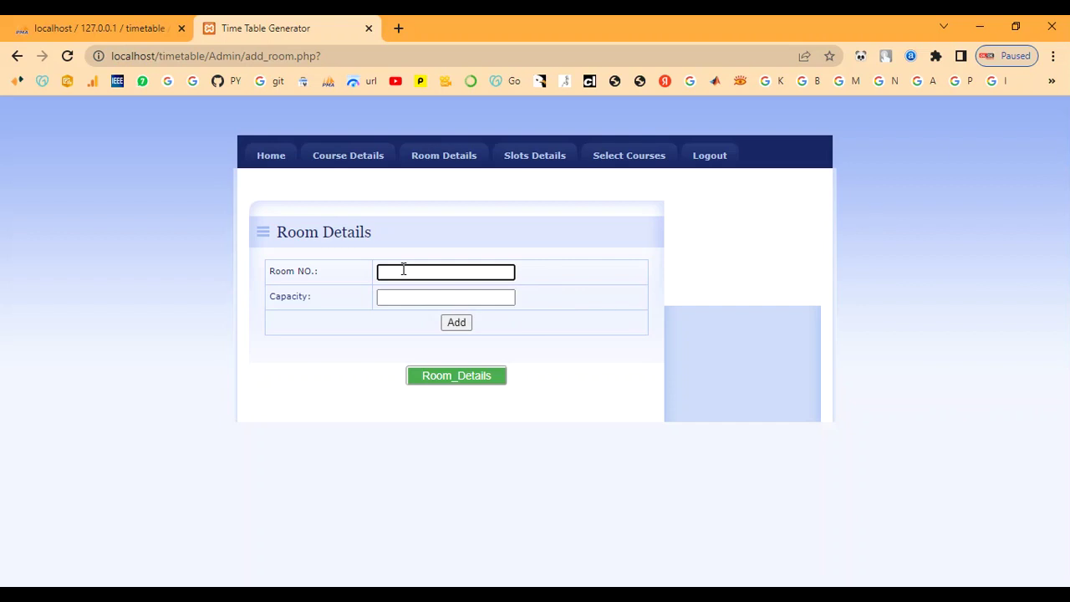
pyautogui.write('IT LAB')
pyautogui.click(387, 293)
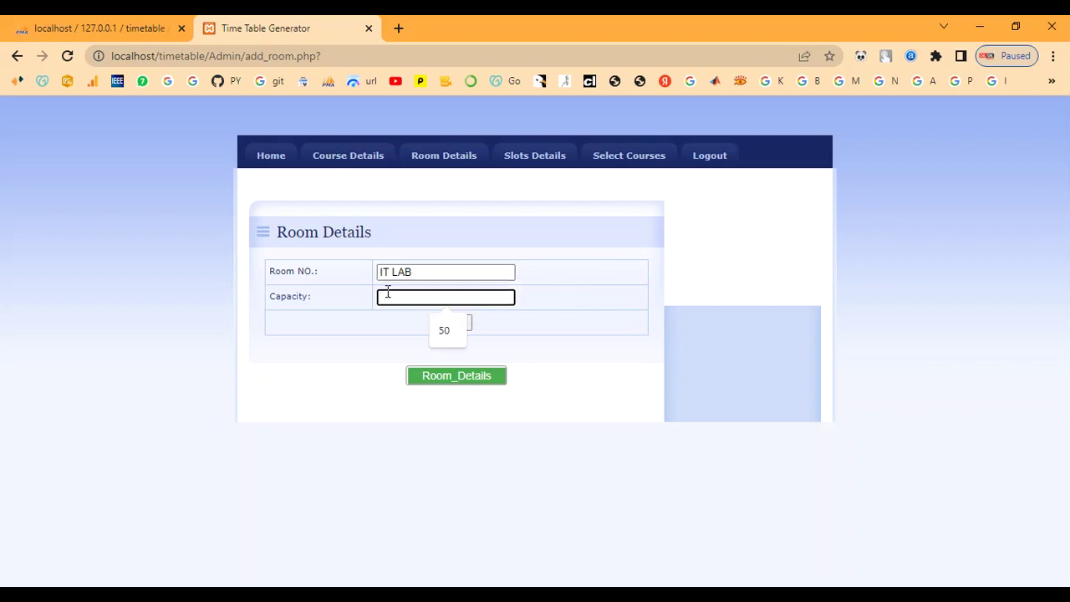
pyautogui.write('6')
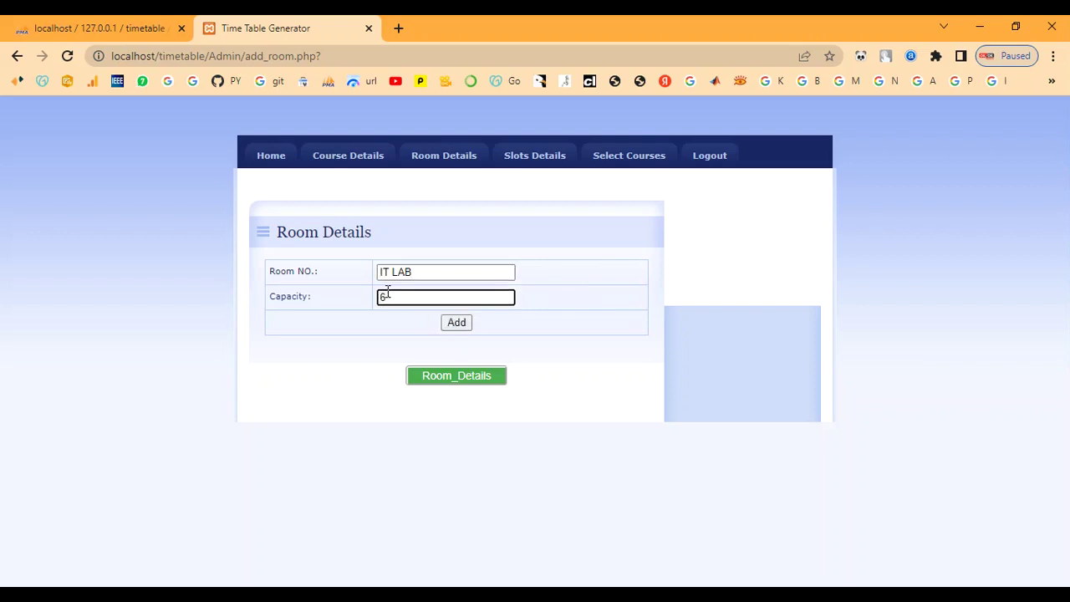
pyautogui.write('0')
pyautogui.click(454, 376)
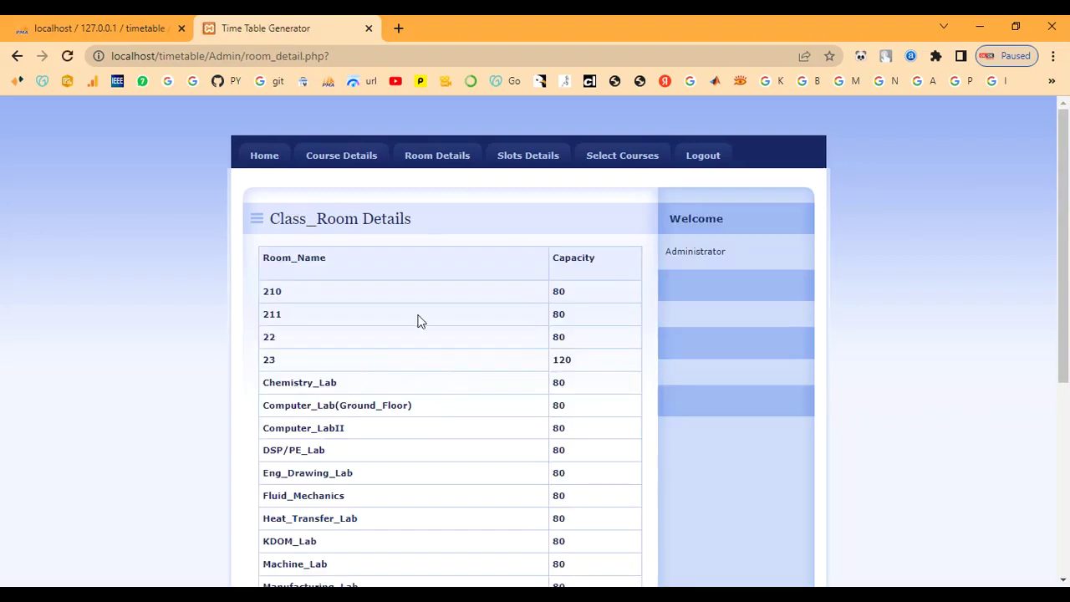
pyautogui.scroll(-3, 360, 309)
pyautogui.scroll(-2, 360, 313)
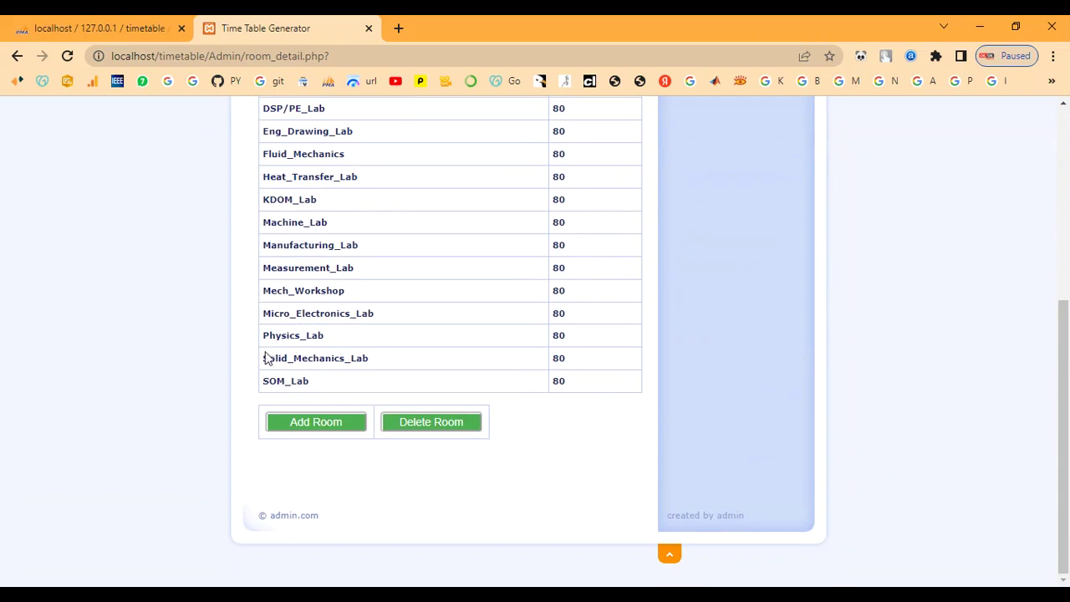
# Add a new room named IT LABS with a capacity of 60
pyautogui.click(306, 422)
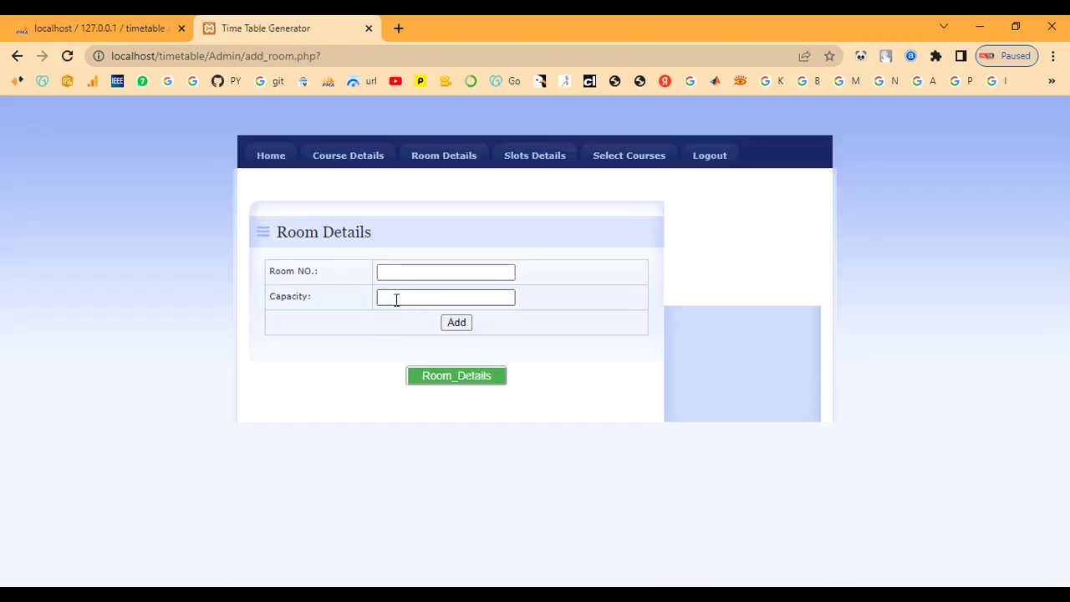
pyautogui.click(396, 275)
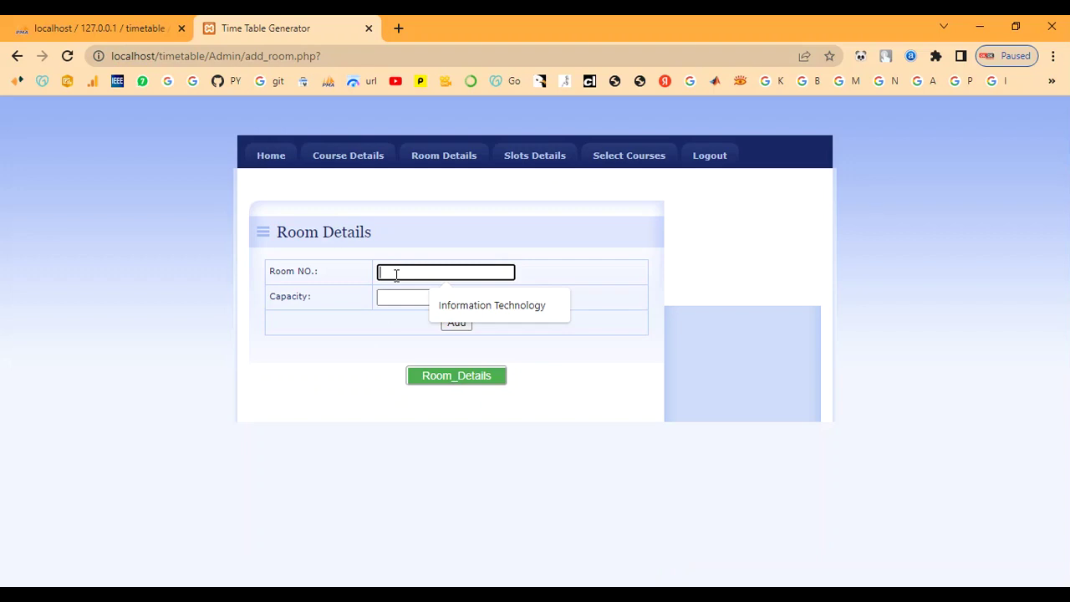
pyautogui.write('IT')
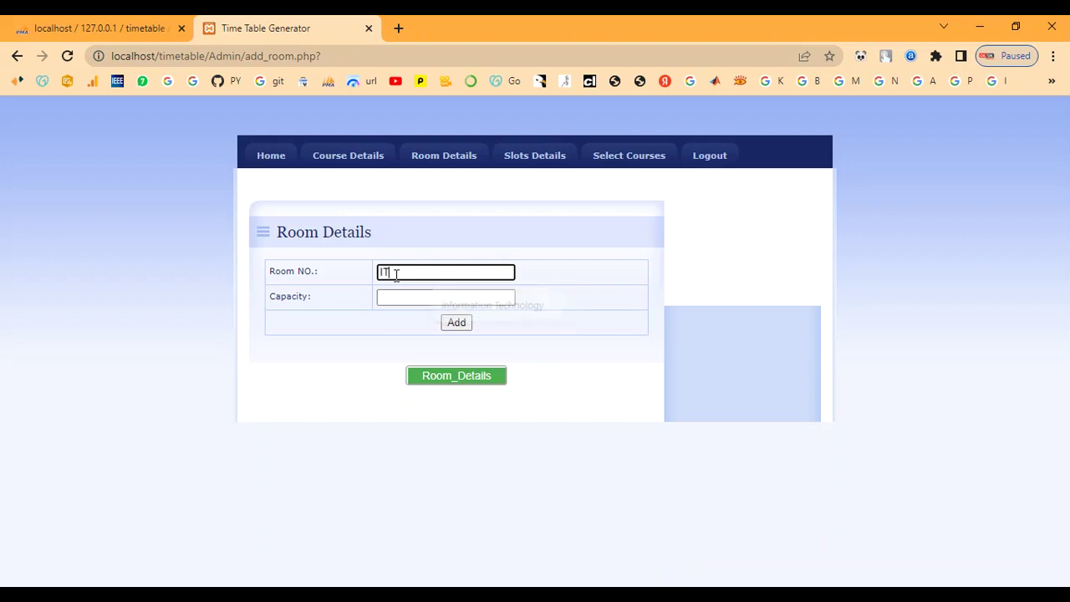
pyautogui.write(' LABS')
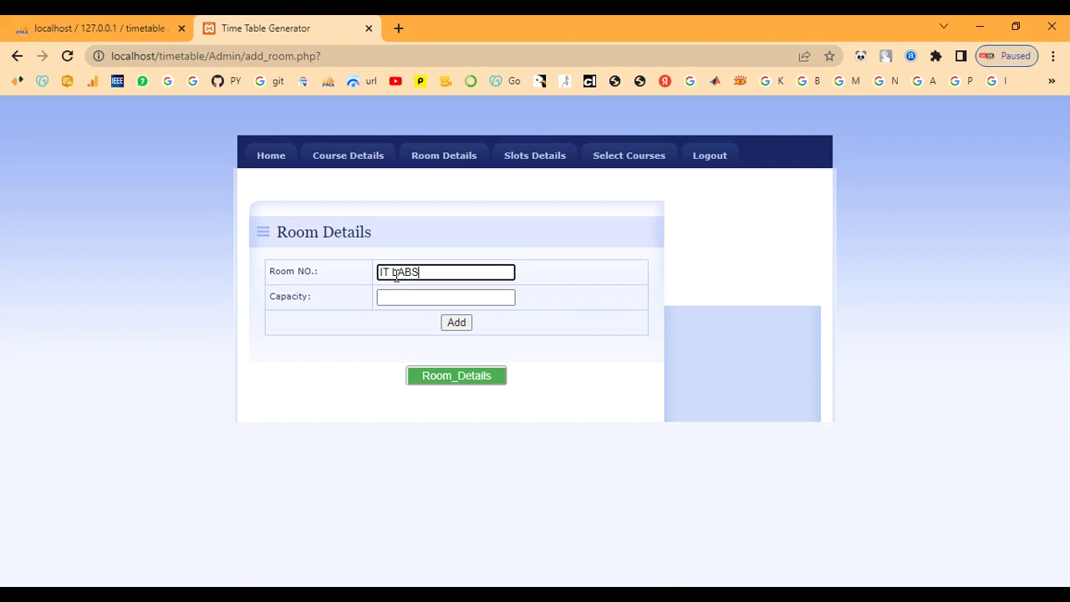
pyautogui.press('Tab')
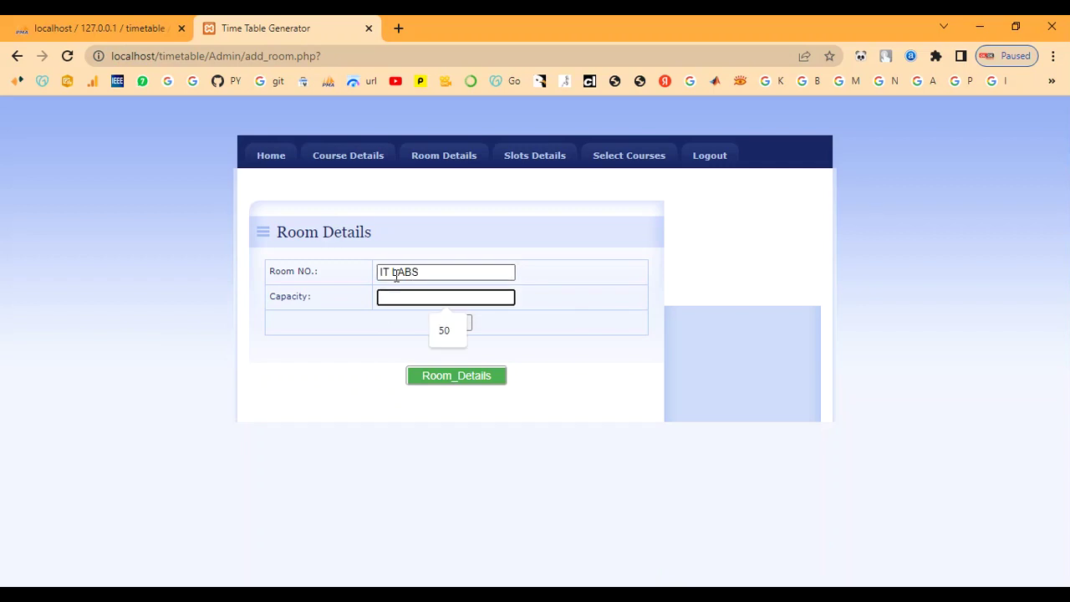
pyautogui.write('60')
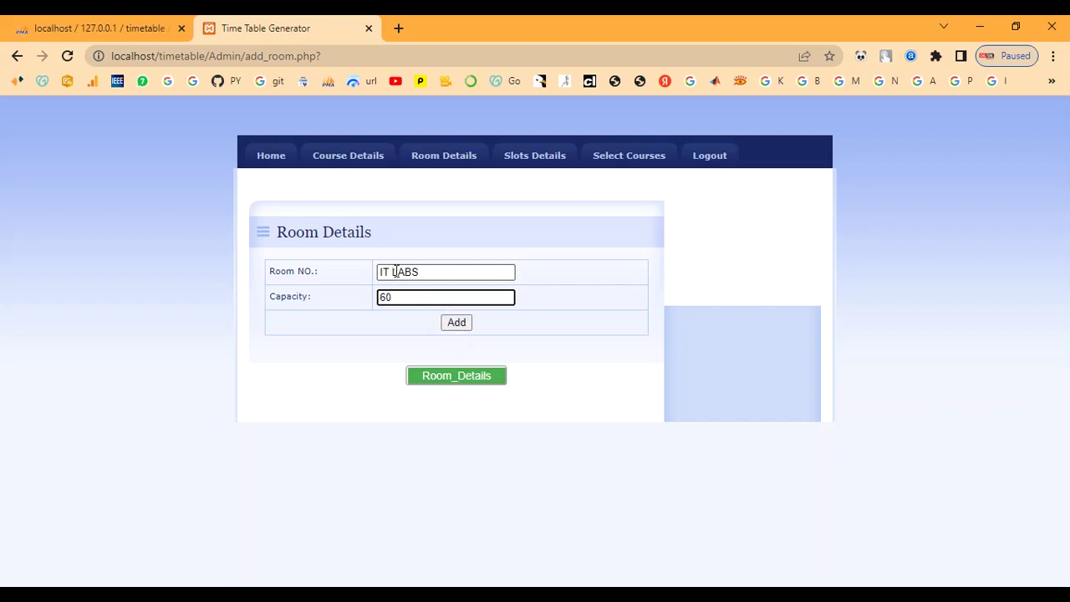
pyautogui.click(449, 327)
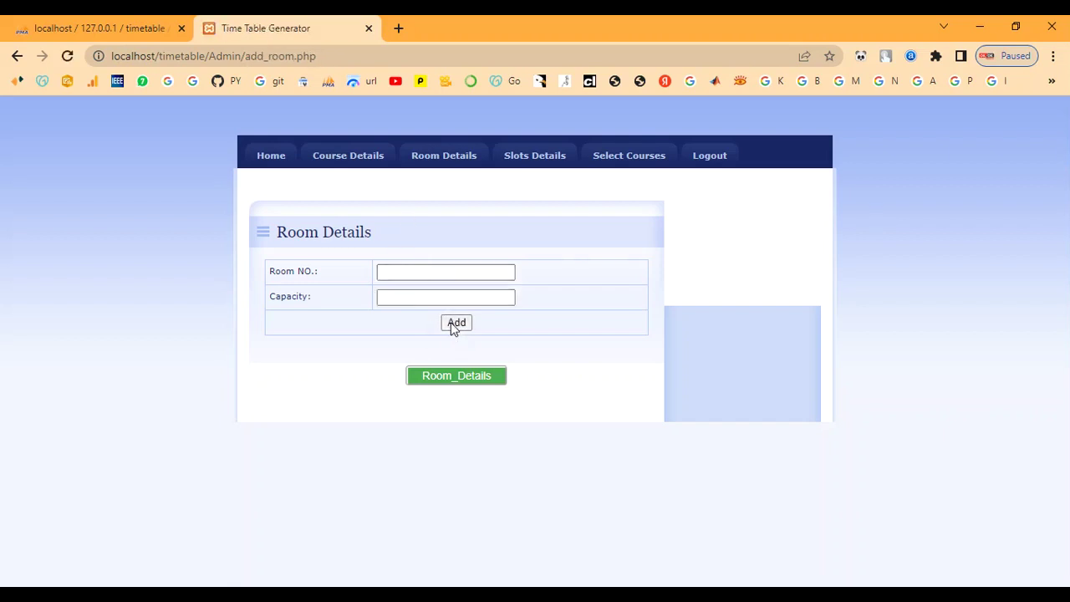
# Check the IT LABS entry and its capacity in the classroom list
pyautogui.click(466, 380)
pyautogui.scroll(-3, 351, 382)
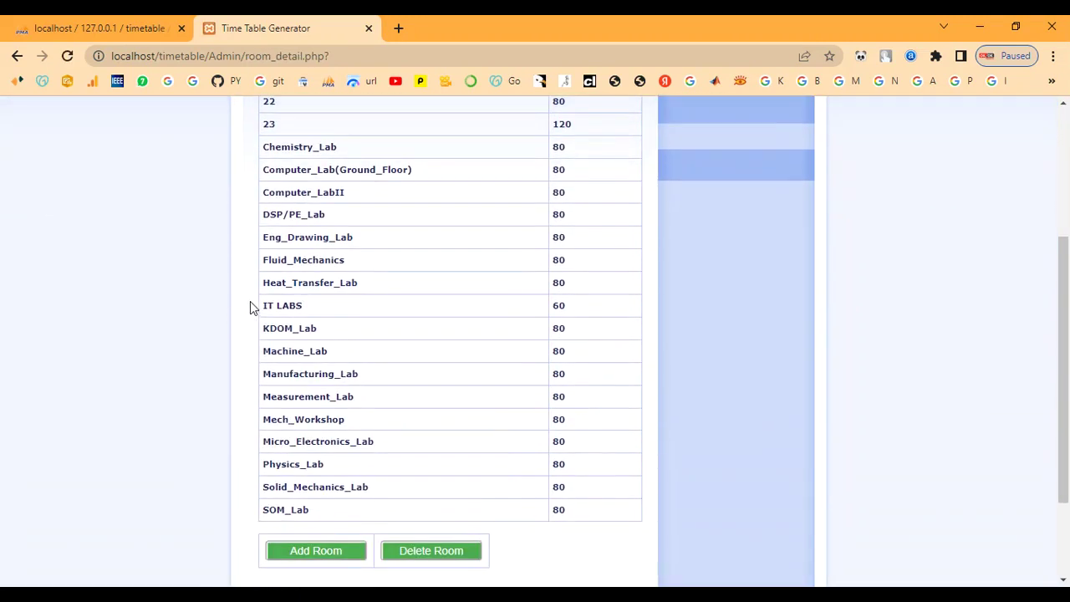
pyautogui.moveTo(264, 306); pyautogui.dragTo(303, 306)
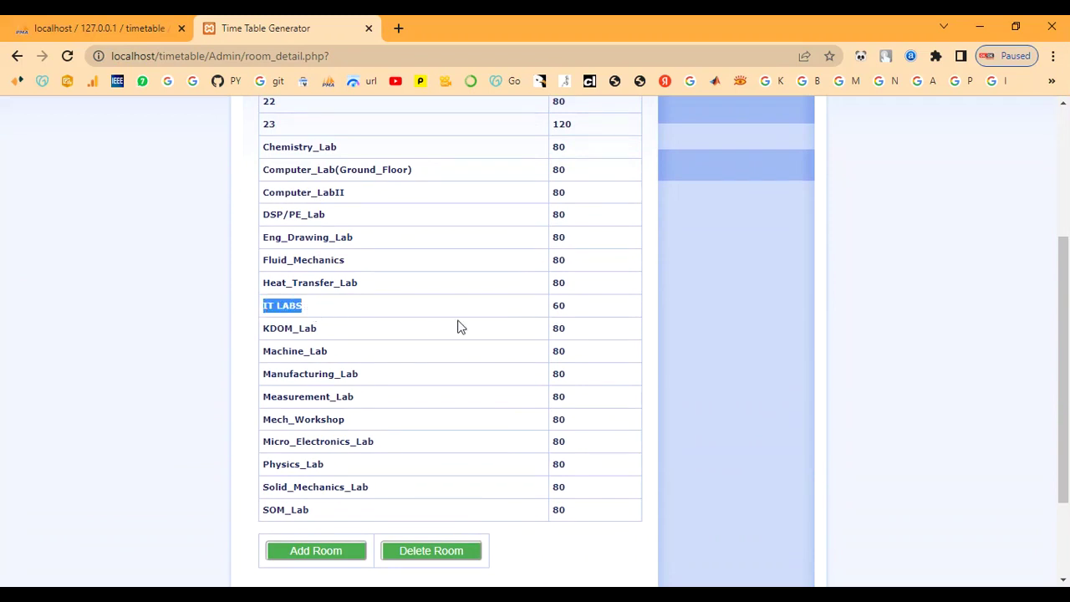
pyautogui.moveTo(554, 306); pyautogui.dragTo(566, 310)
pyautogui.scroll(-2, 551, 316)
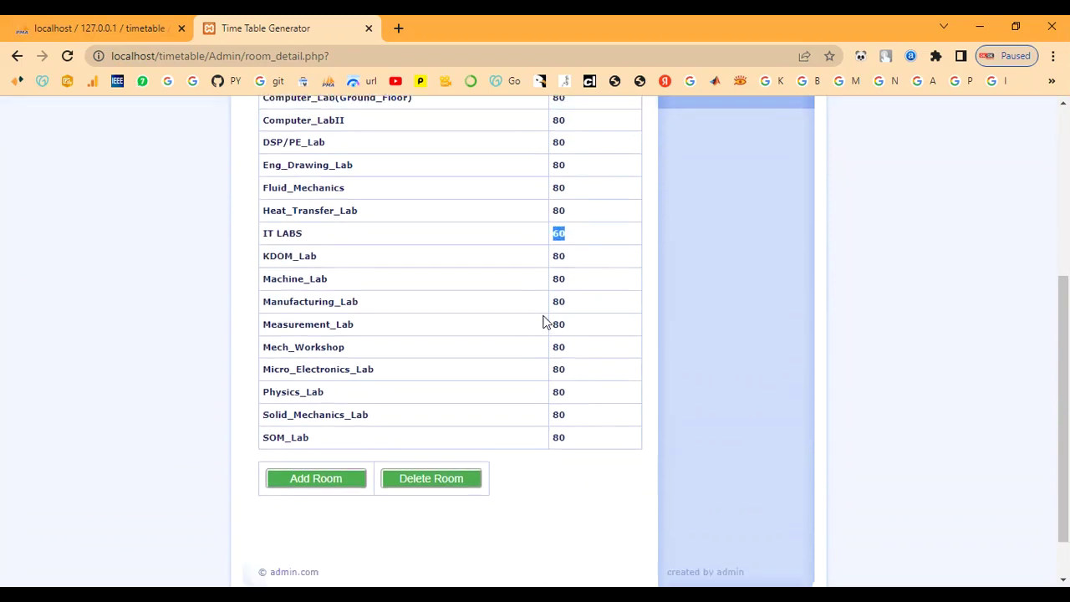
pyautogui.scroll(4, 537, 325)
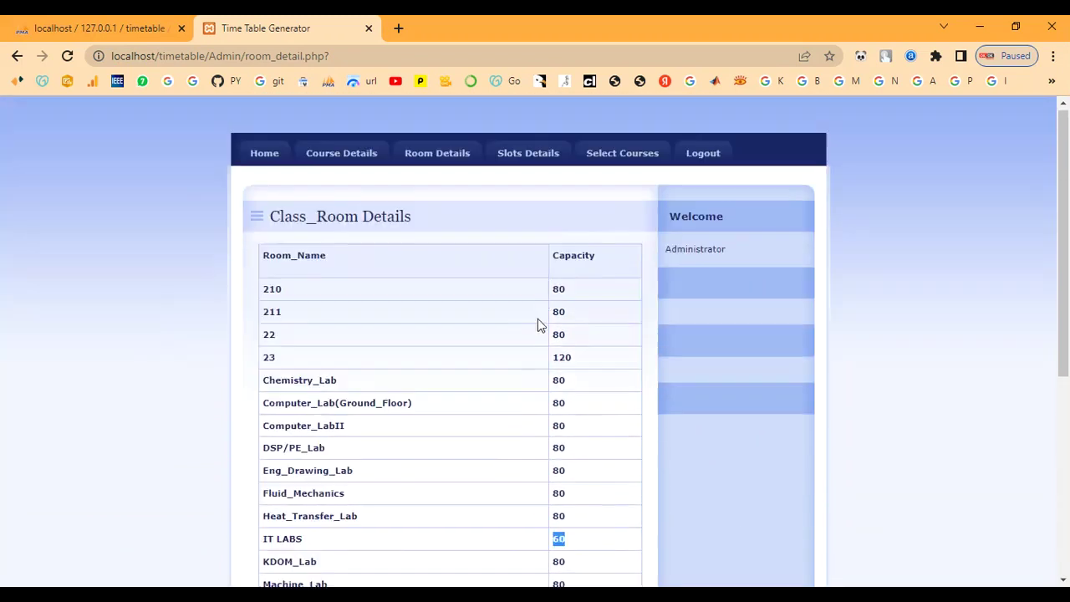
# Start a new slot entry from the Slot Details page and choose slot S13
pyautogui.click(518, 159)
pyautogui.scroll(-2, 494, 243)
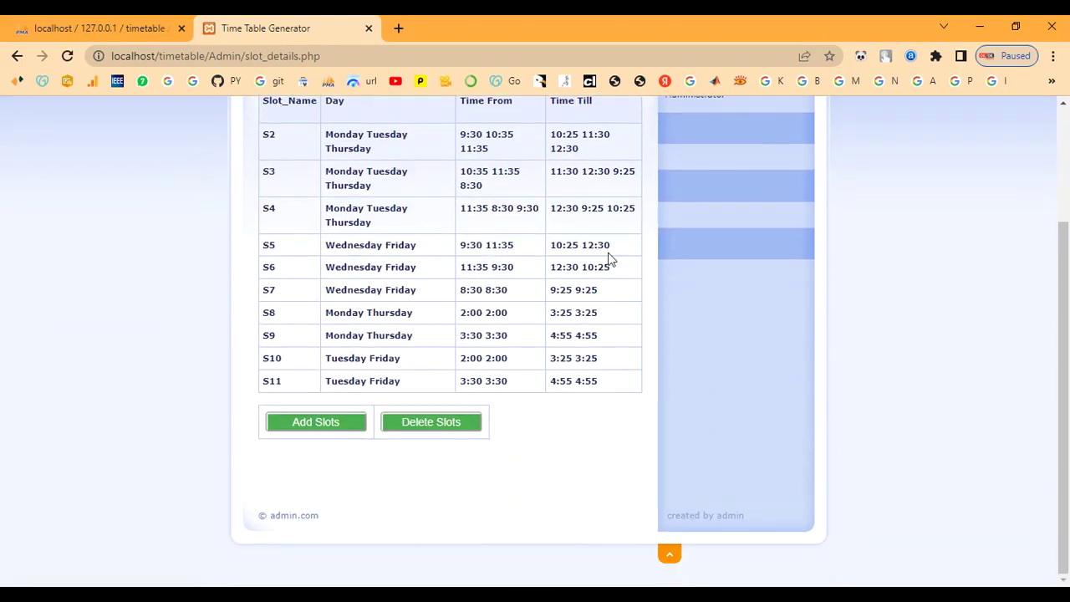
pyautogui.scroll(1, 611, 258)
pyautogui.click(331, 511)
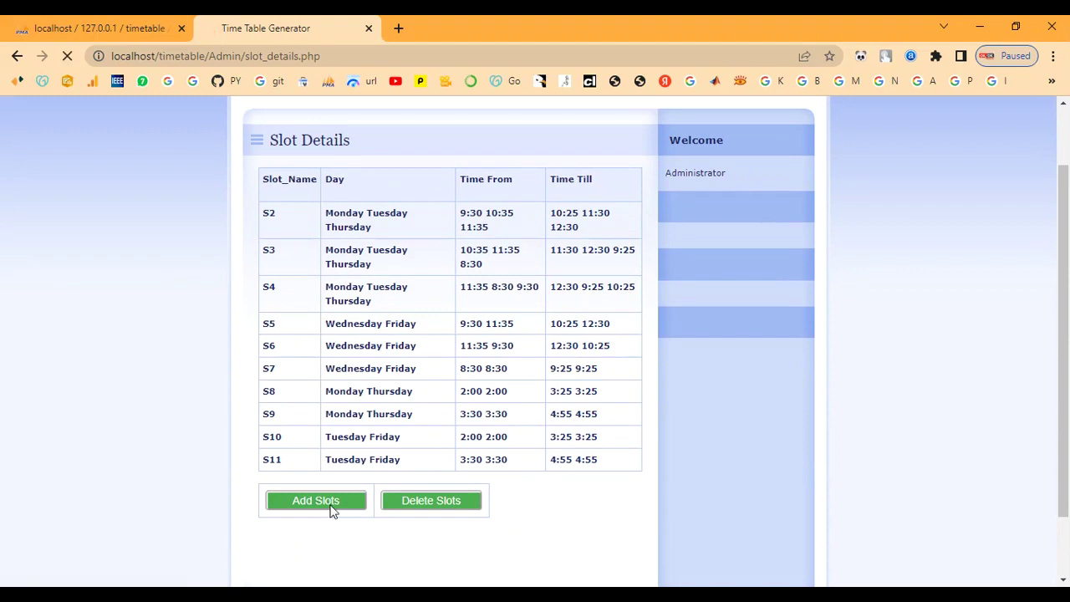
pyautogui.click(360, 272)
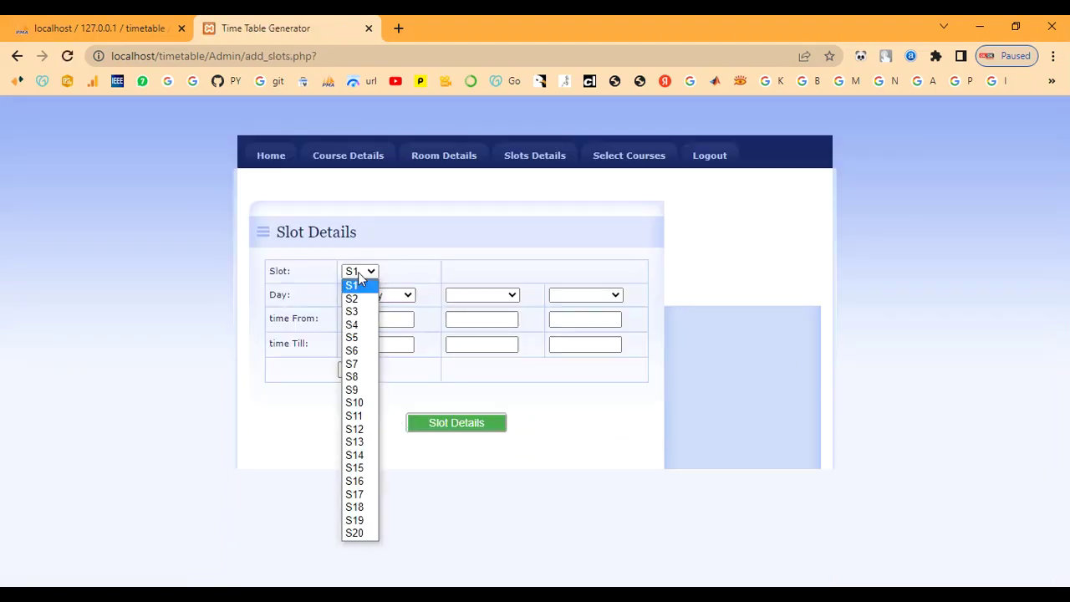
pyautogui.click(359, 443)
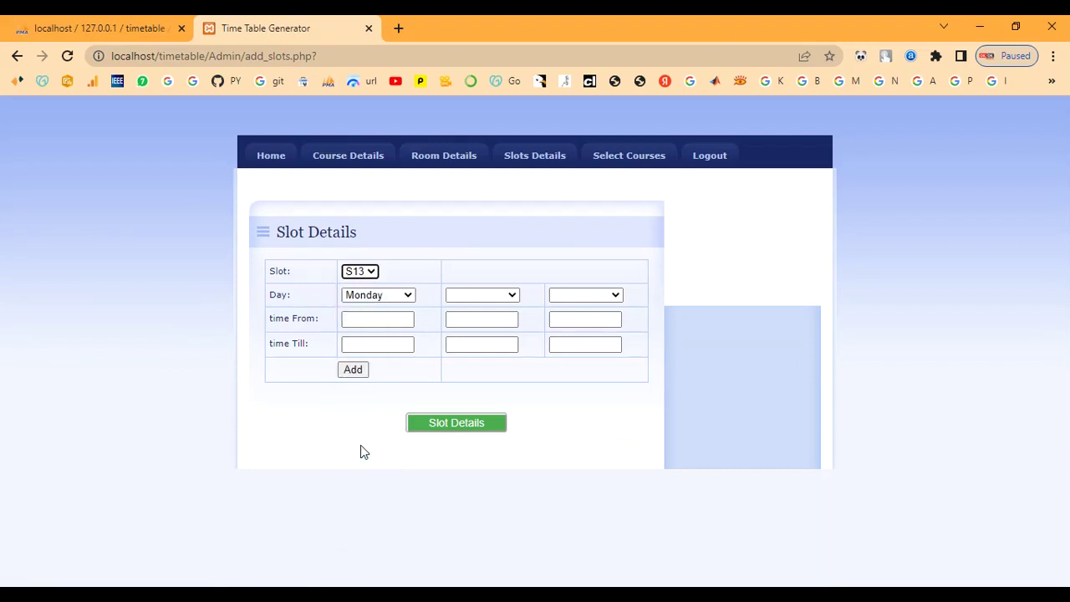
# Set the three days of slot S13 to Monday, Wednesday and Friday
pyautogui.click(379, 297)
pyautogui.click(379, 311)
pyautogui.click(473, 297)
pyautogui.click(484, 349)
pyautogui.click(585, 295)
pyautogui.click(568, 375)
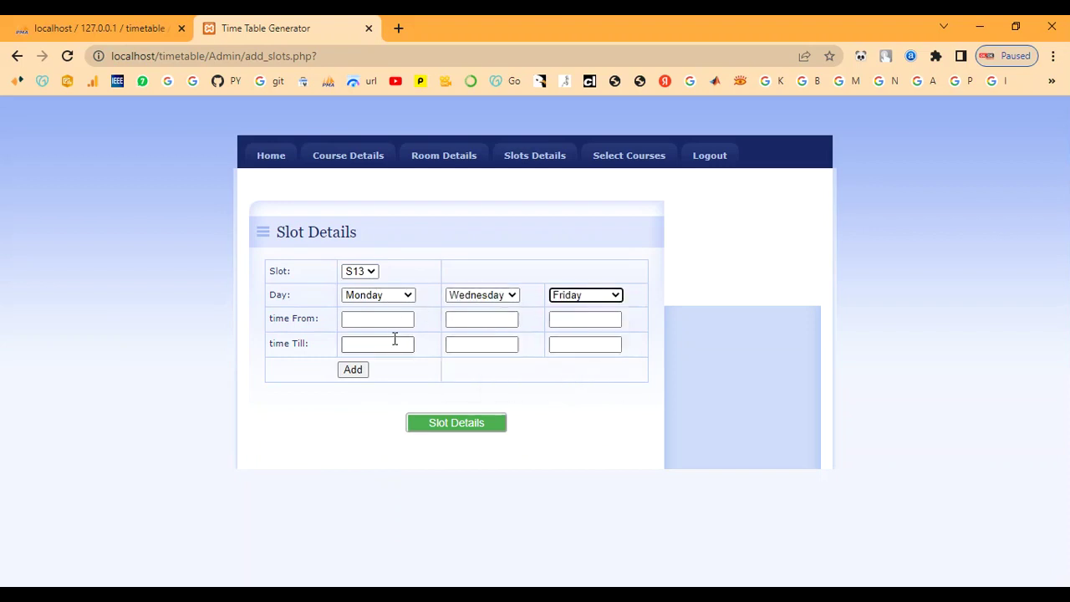
# Enter 10.00 as Monday's start time and 2.00 as the end time for all three days of slot S13
pyautogui.click(385, 322)
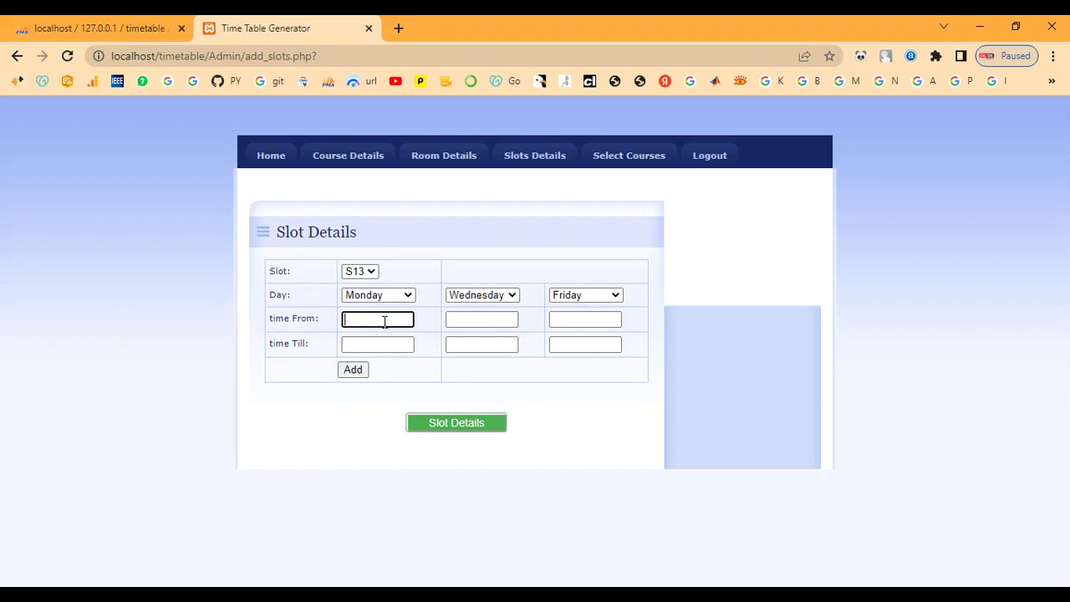
pyautogui.write('10.00')
pyautogui.click(361, 344)
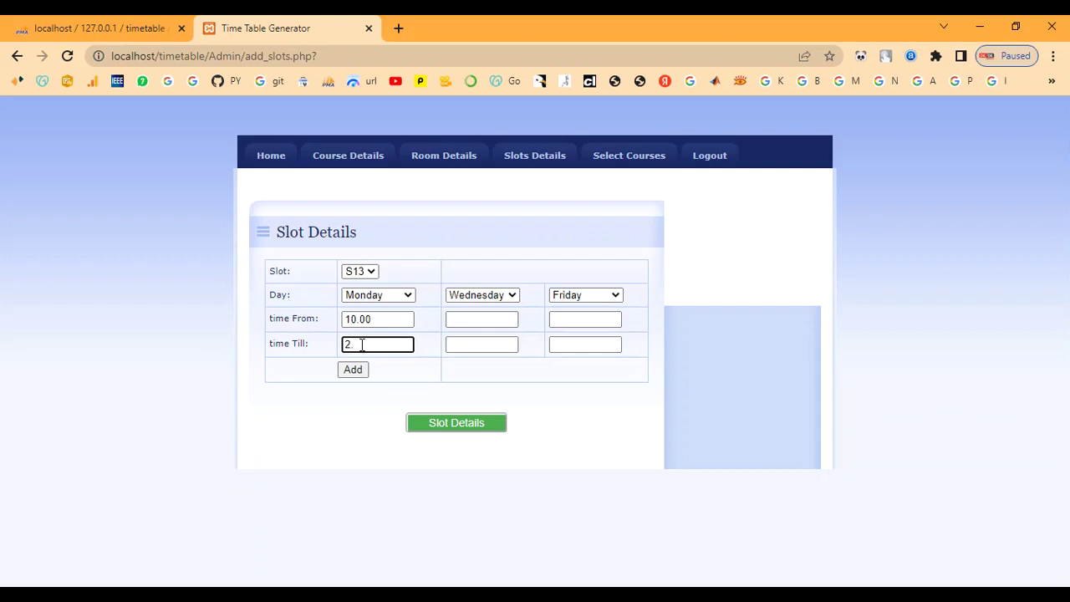
pyautogui.write('.00')
pyautogui.press('Tab')
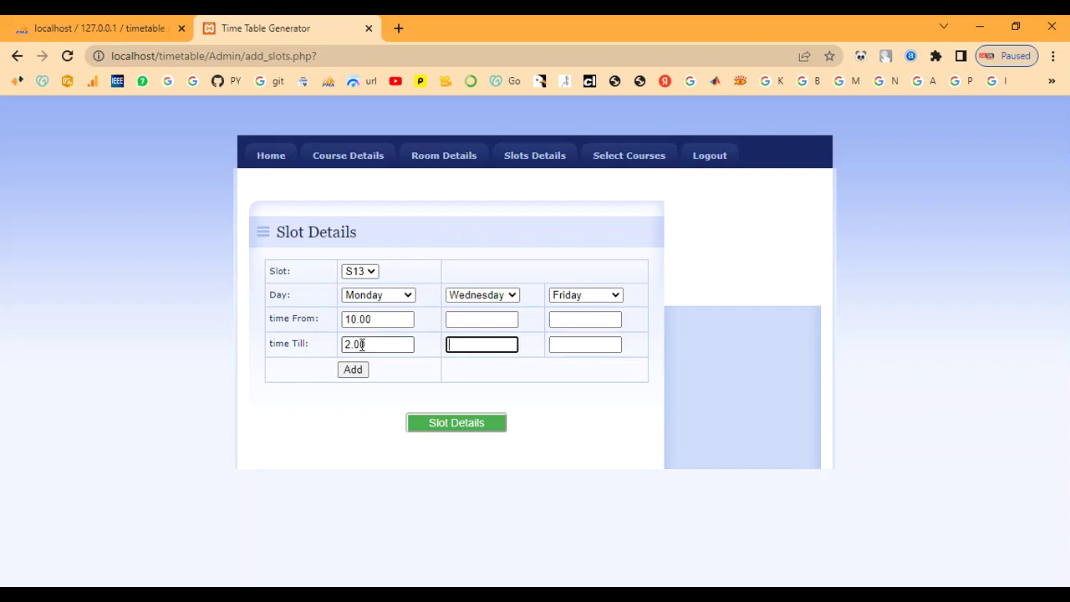
pyautogui.write('2.00')
pyautogui.press('Tab')
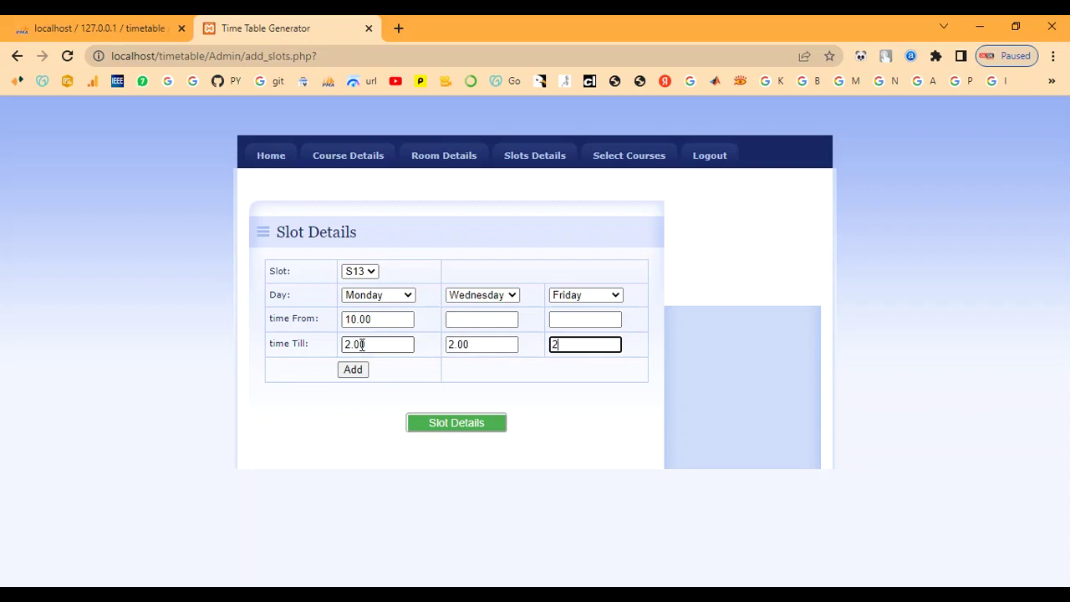
pyautogui.write('2.00')
# Set the Wednesday and Friday start times to 10.00 and add slot S13
pyautogui.click(452, 319)
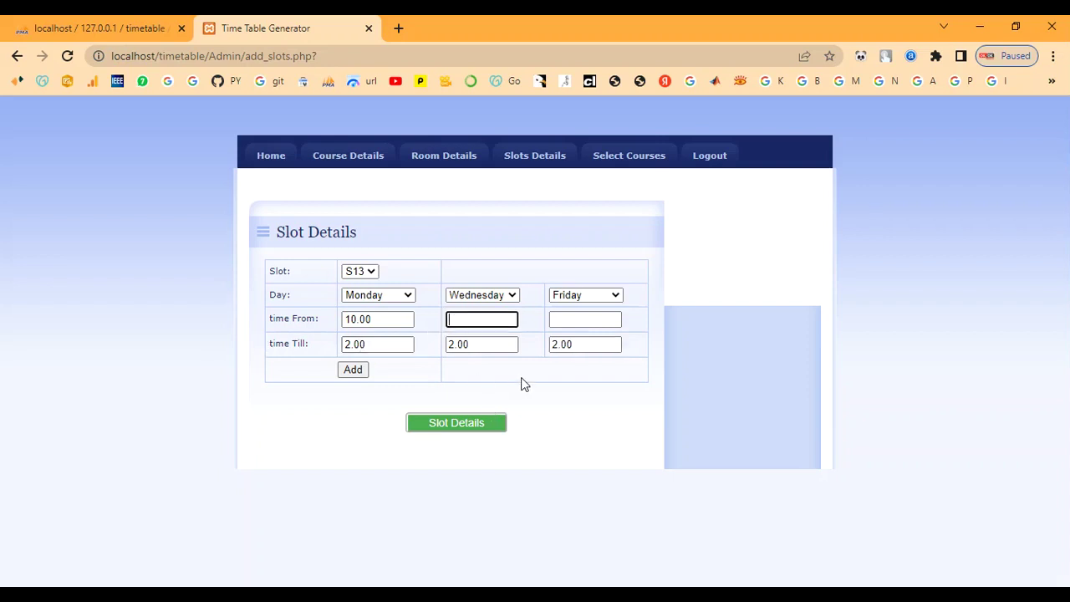
pyautogui.write('10.00')
pyautogui.press('Tab')
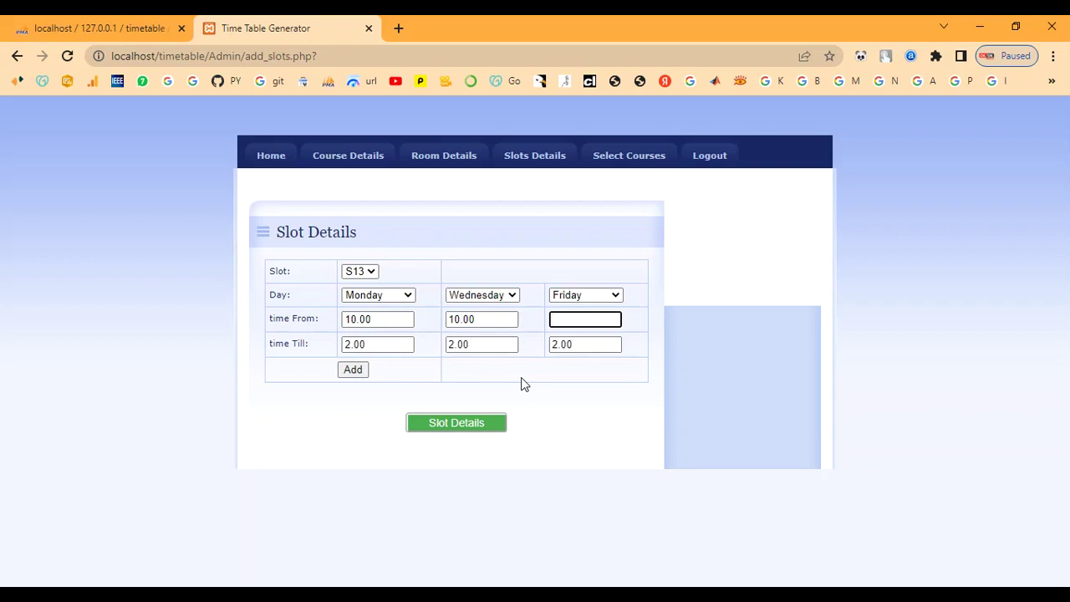
pyautogui.write('10.00')
pyautogui.click(356, 372)
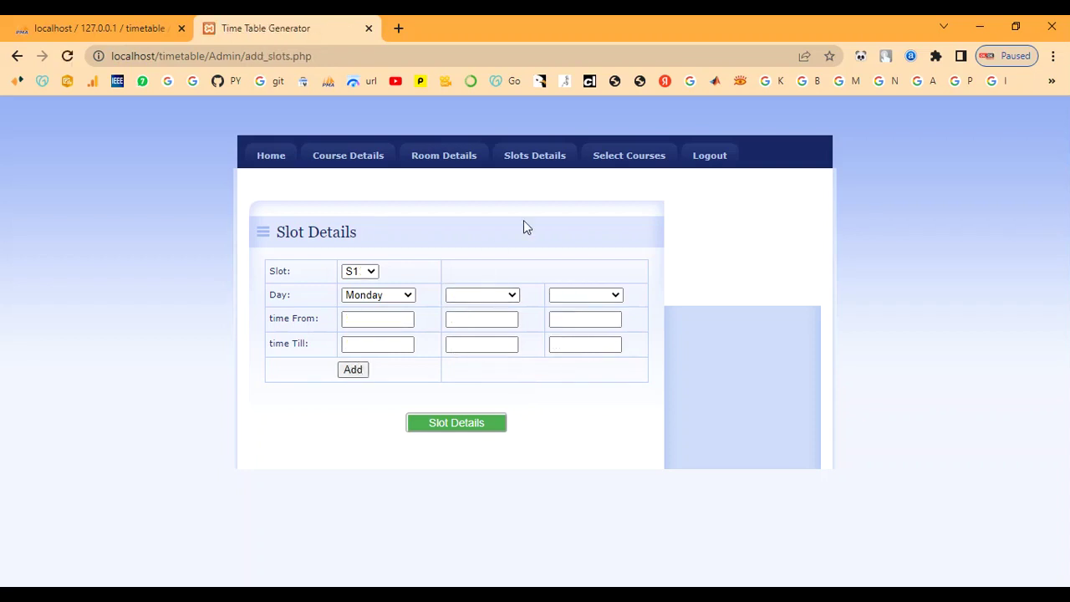
# Check the days and times of the S13 entry in the slot list
pyautogui.click(473, 425)
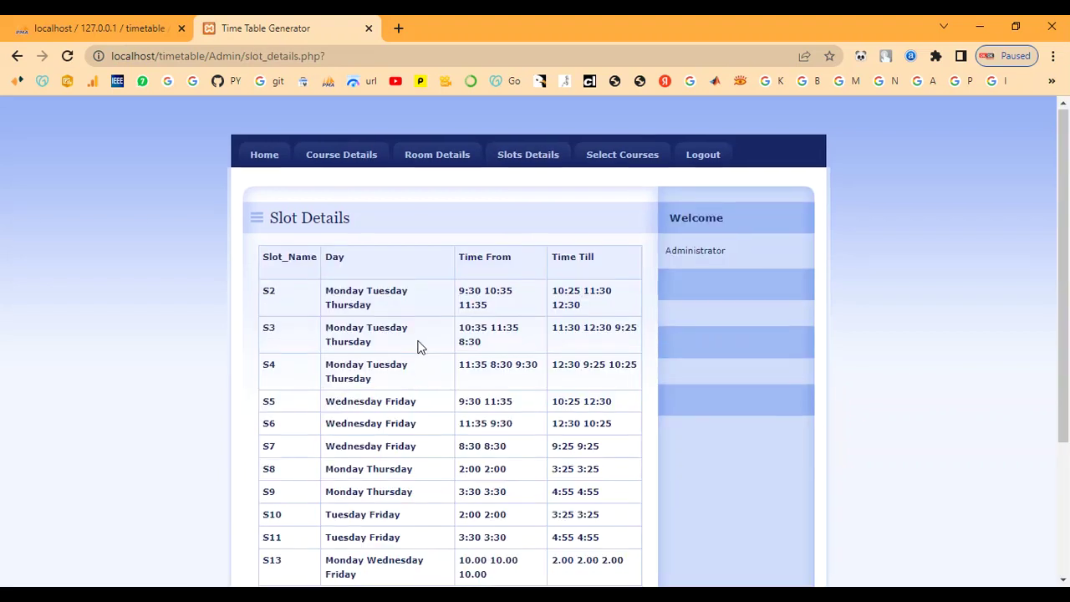
pyautogui.scroll(-1, 418, 347)
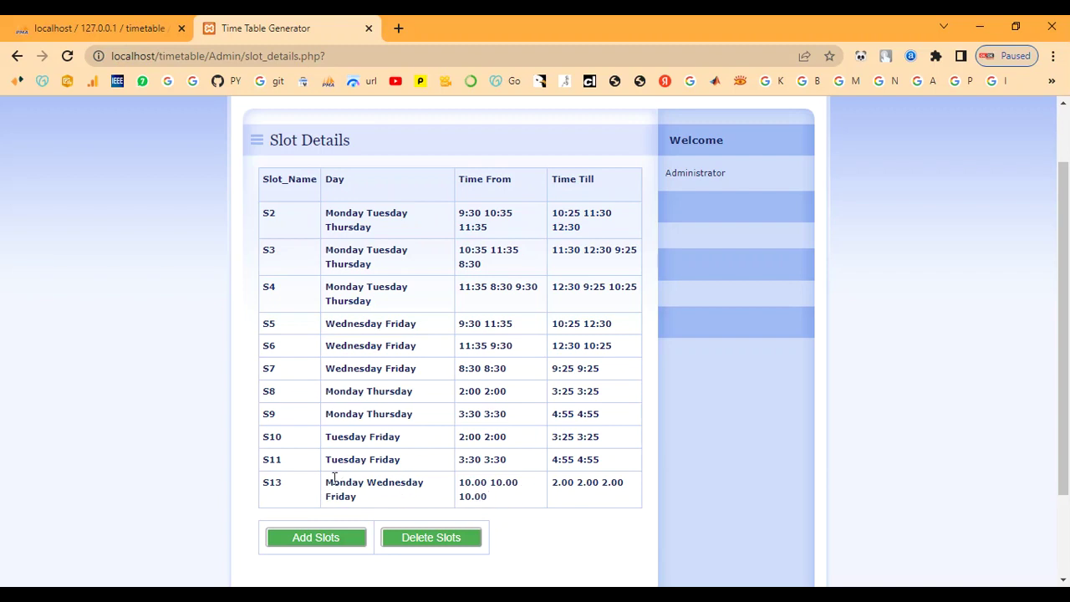
pyautogui.moveTo(330, 478); pyautogui.dragTo(651, 491)
pyautogui.click(461, 478)
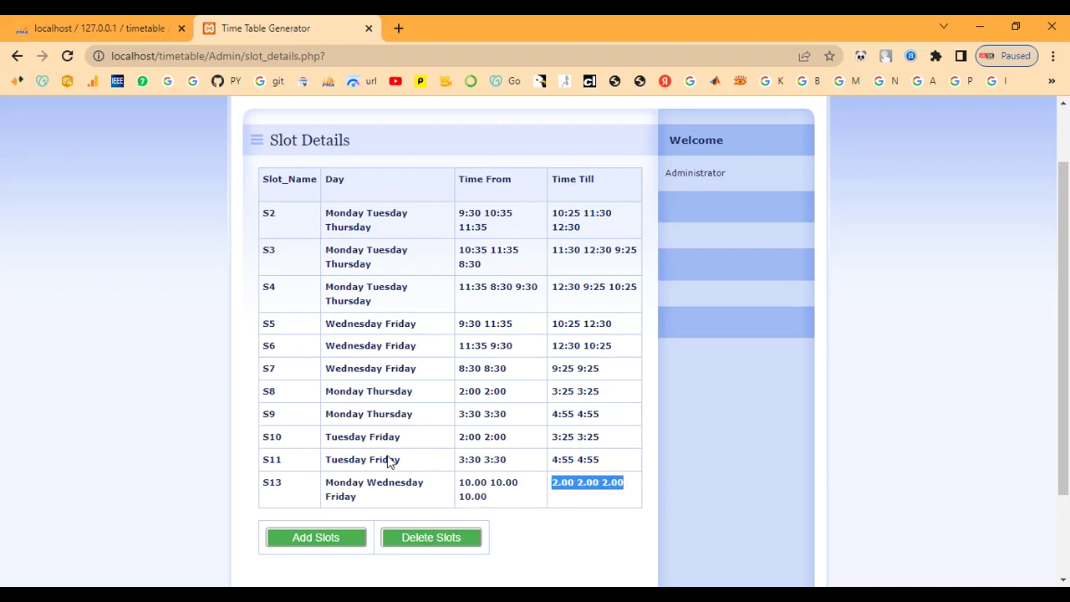
pyautogui.scroll(1, 442, 442)
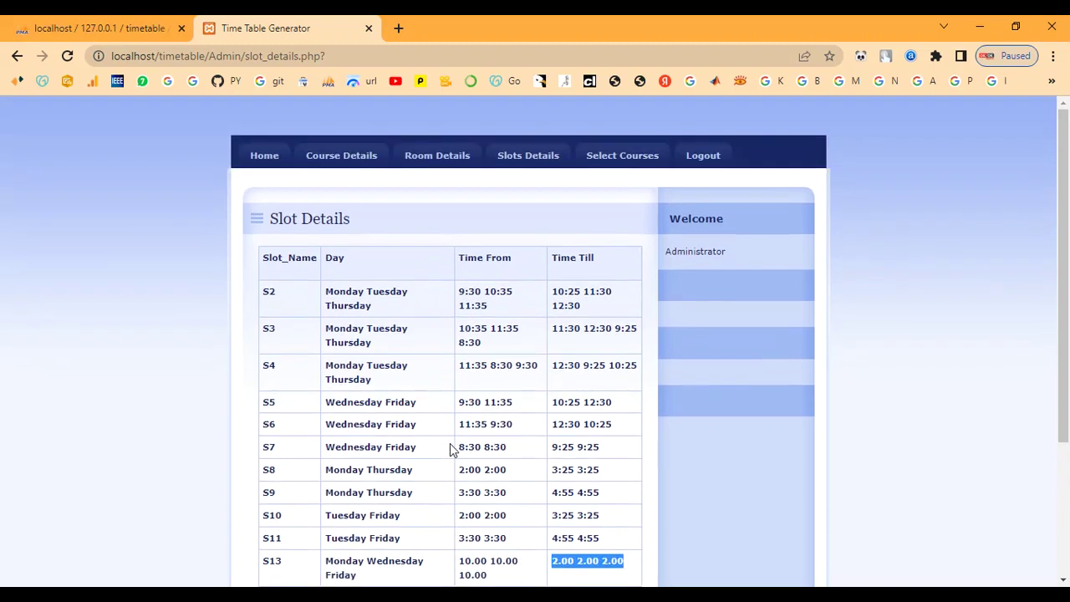
# Select all odd semester courses, generate the timetable and open its print view with the class timetables
pyautogui.click(618, 161)
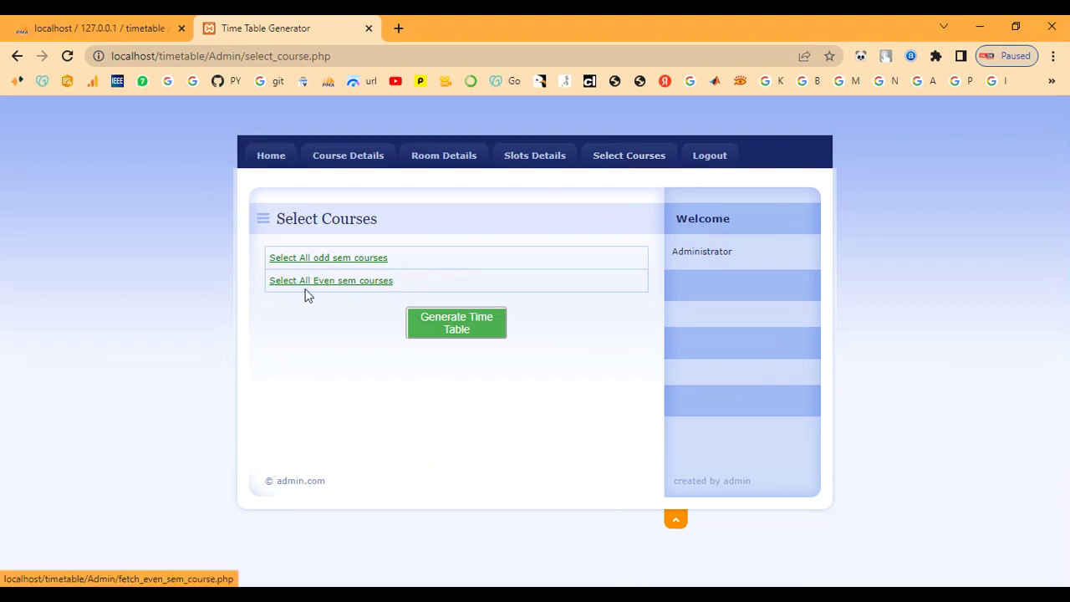
pyautogui.click(322, 258)
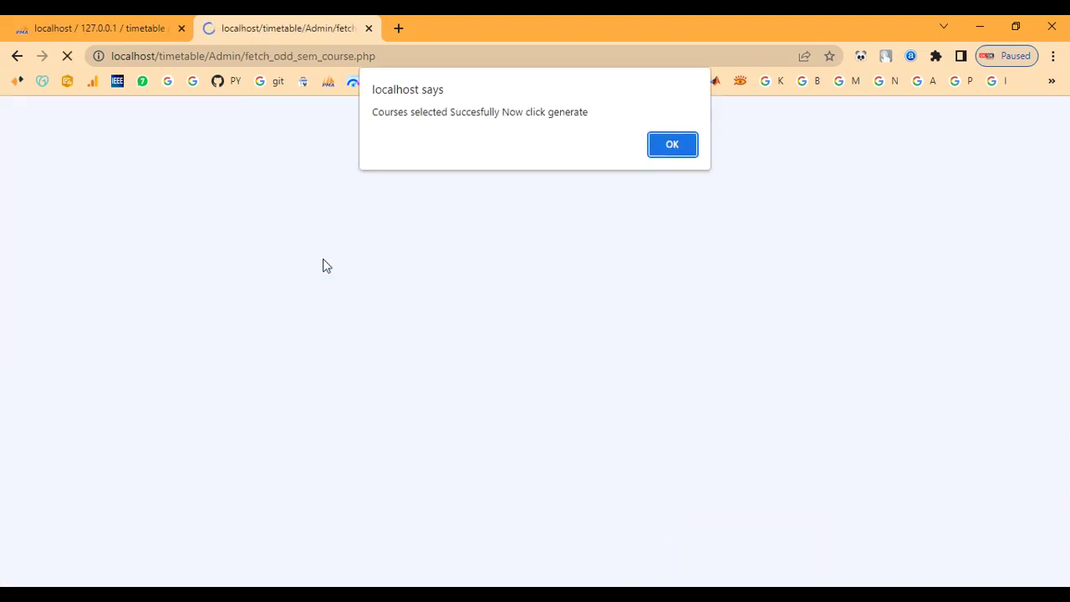
pyautogui.click(670, 152)
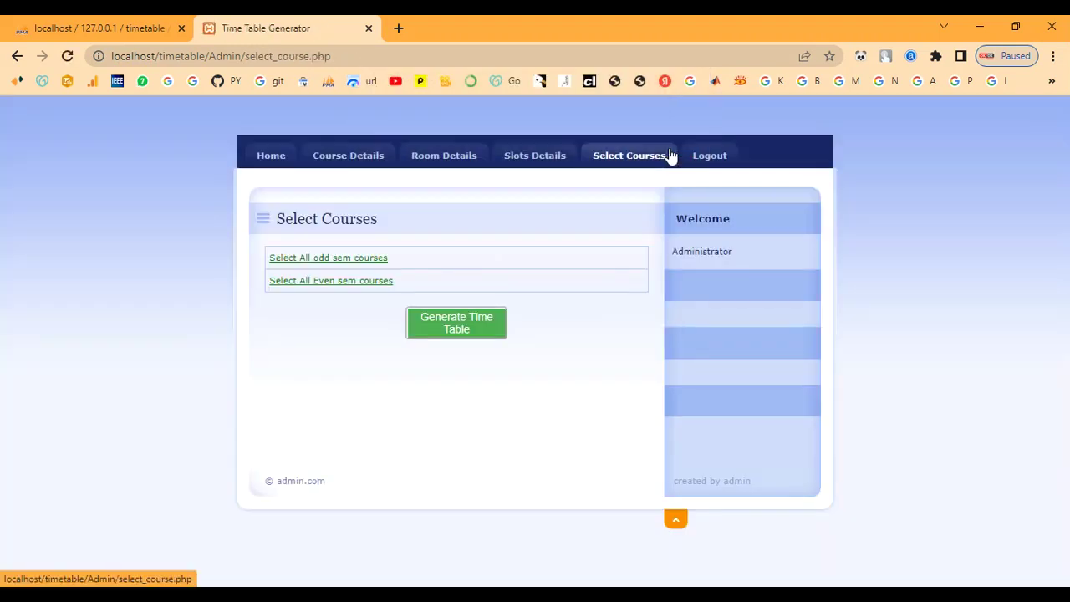
pyautogui.click(467, 333)
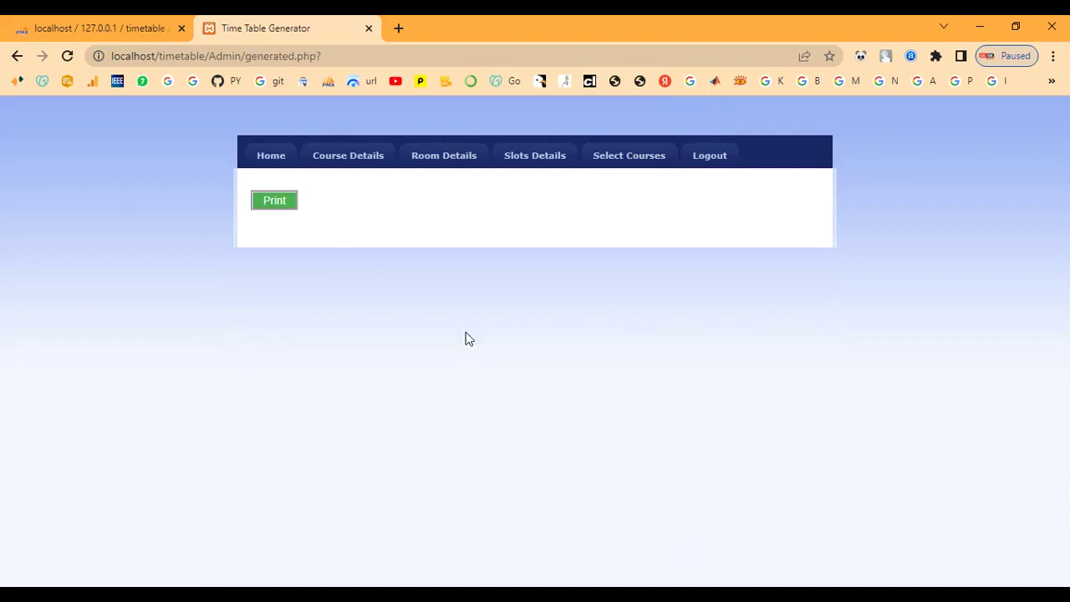
pyautogui.click(276, 204)
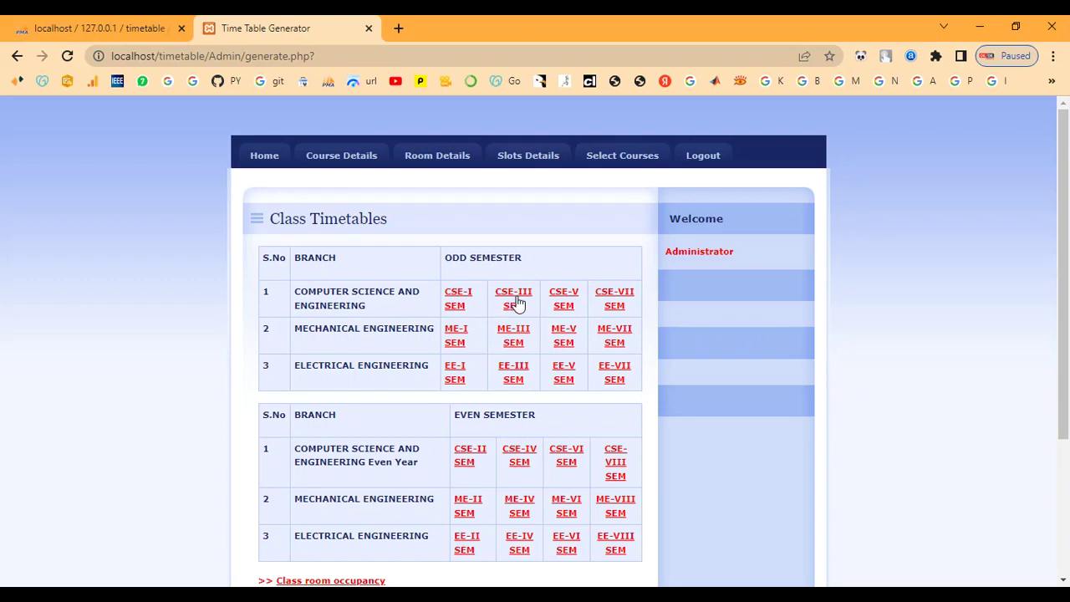
# View the CSE-I semester class timetable and return to the list of class timetables
pyautogui.scroll(-1, 448, 402)
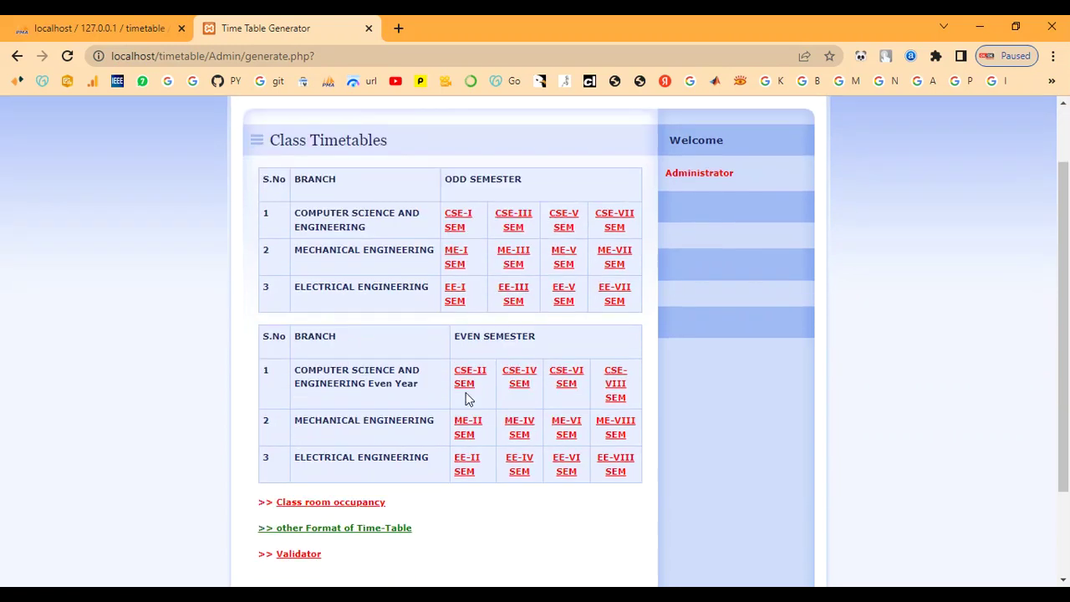
pyautogui.click(455, 237)
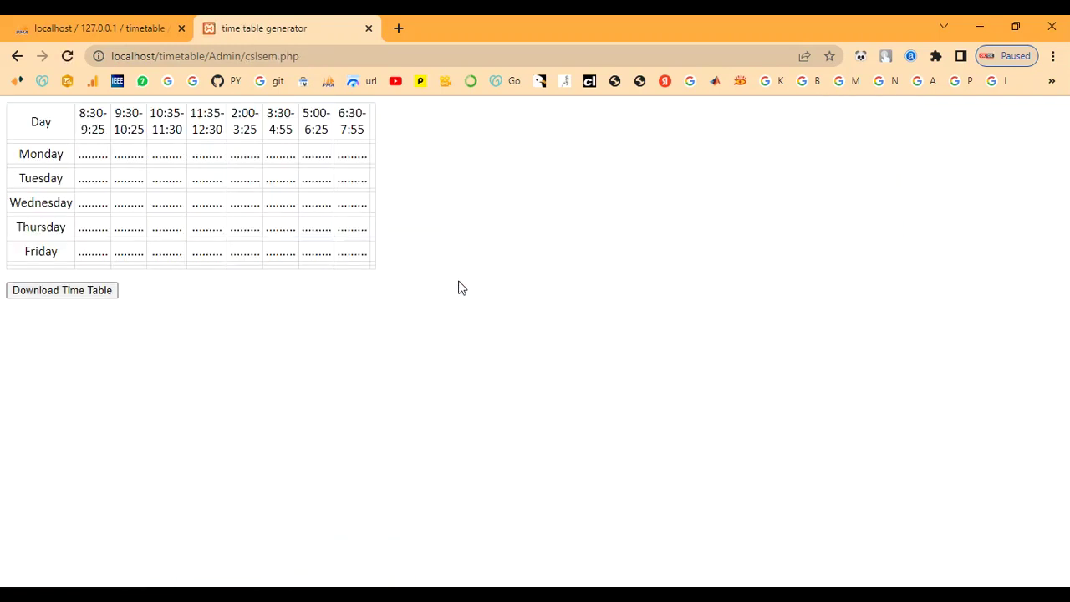
pyautogui.click(18, 56)
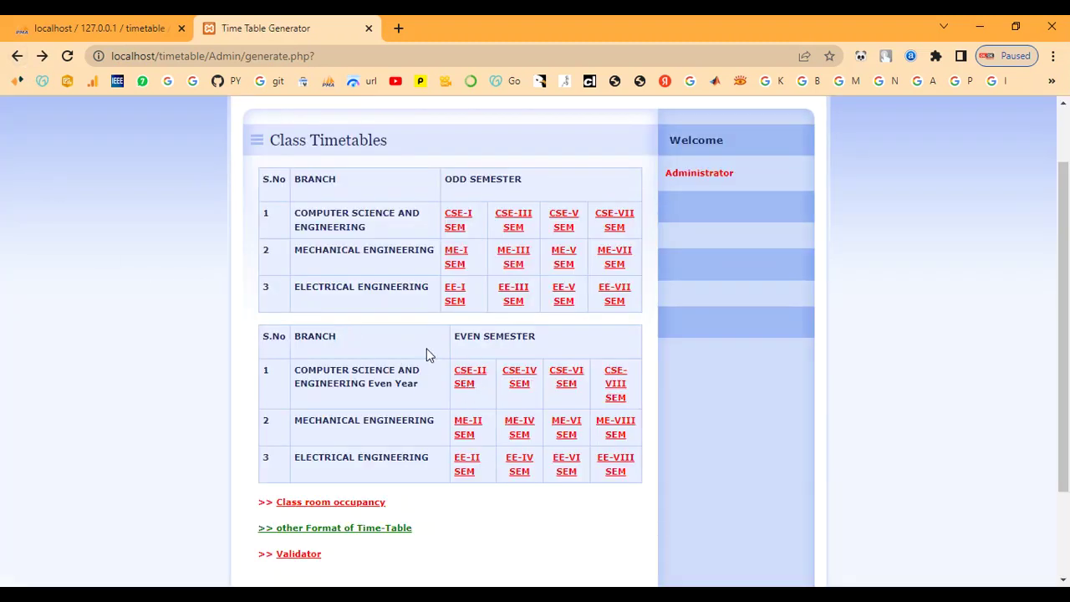
# Examine the course, division, lecture slot and venue columns of the CSE-II semester timetable in the other format
pyautogui.click(352, 529)
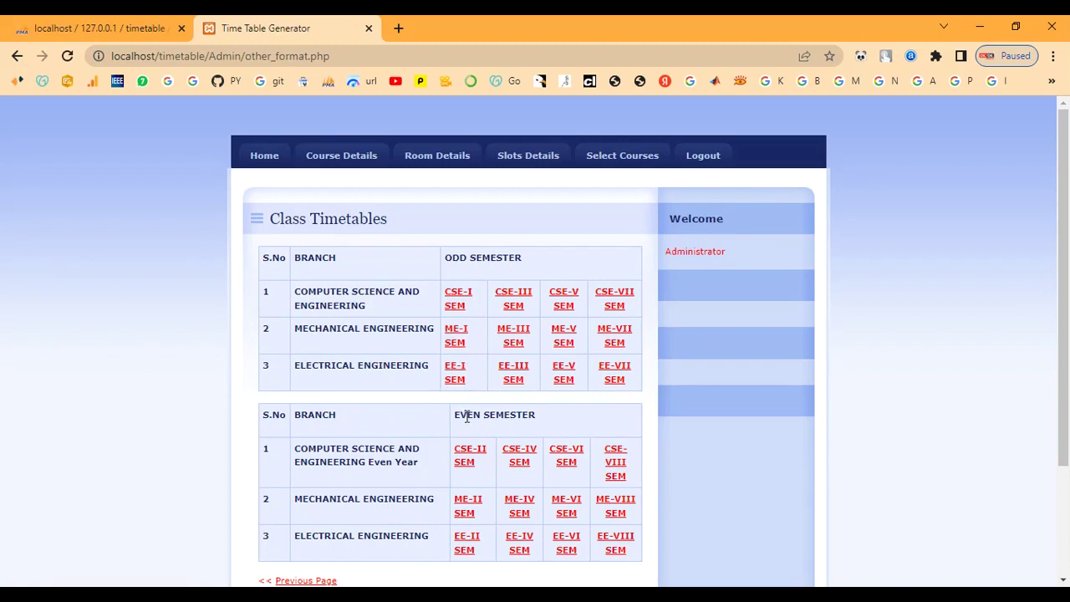
pyautogui.click(466, 460)
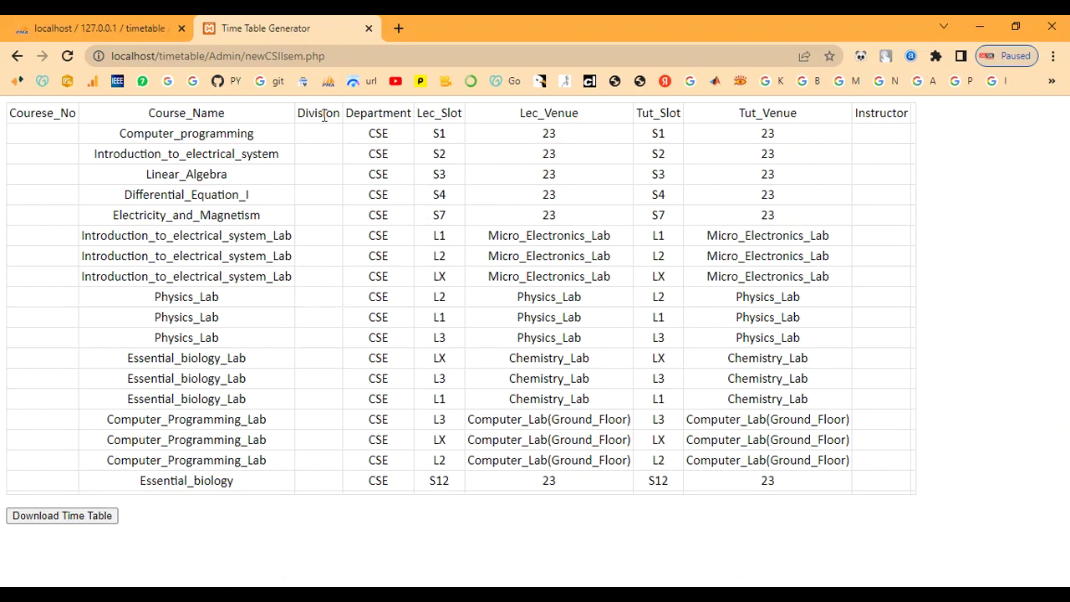
pyautogui.moveTo(10, 110); pyautogui.dragTo(233, 123)
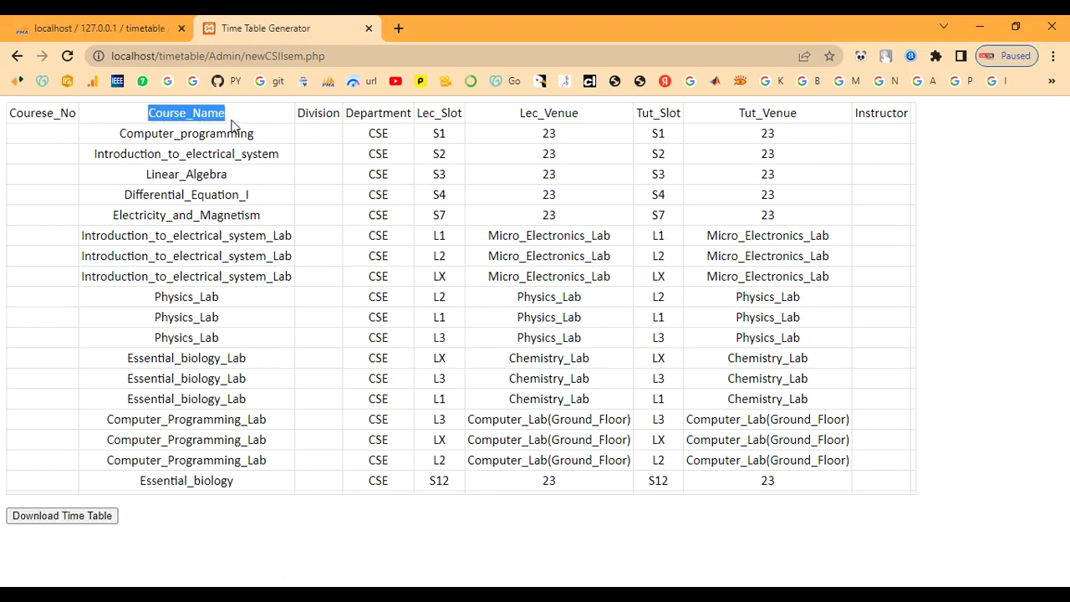
pyautogui.moveTo(328, 117); pyautogui.dragTo(358, 117)
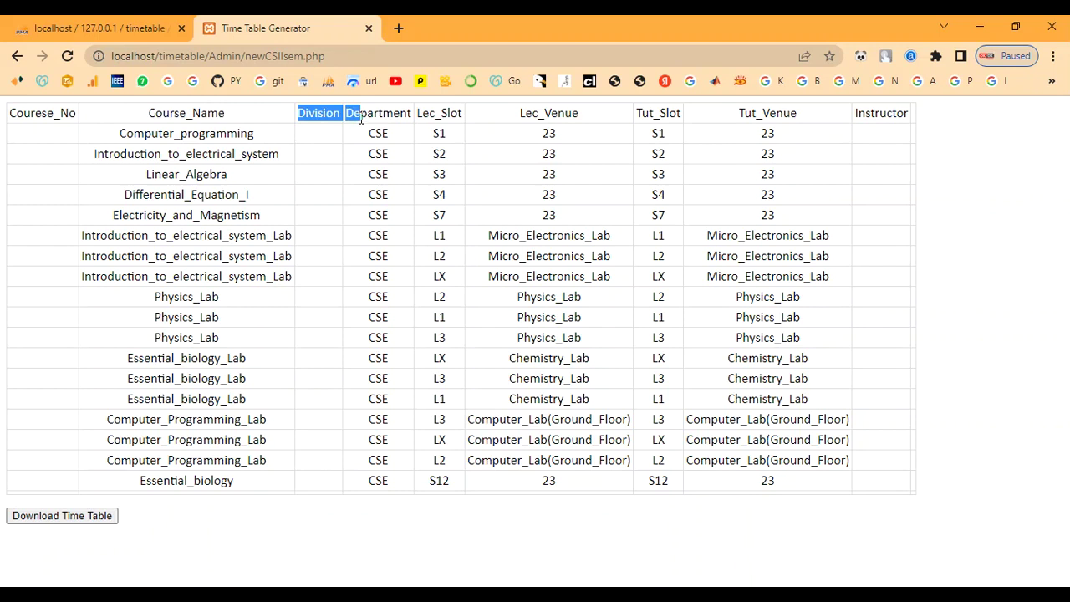
pyautogui.click(412, 123)
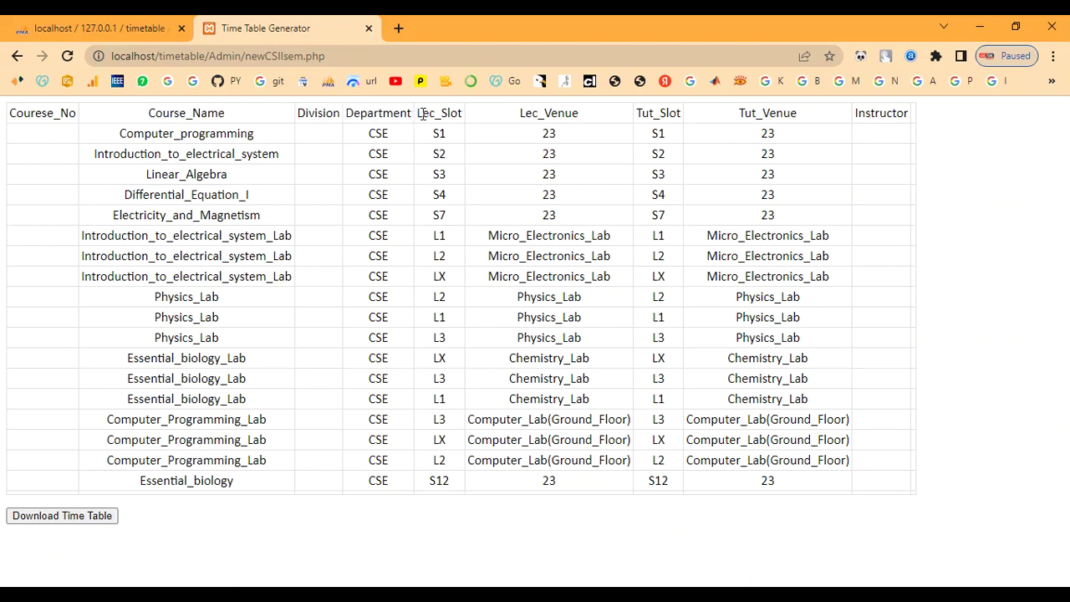
pyautogui.doubleClick(423, 115)
pyautogui.click(582, 122)
pyautogui.click(17, 56)
# View the CSE-IV and CSE-VI semester timetables in the other format, returning to the list after each
pyautogui.scroll(-1, 499, 452)
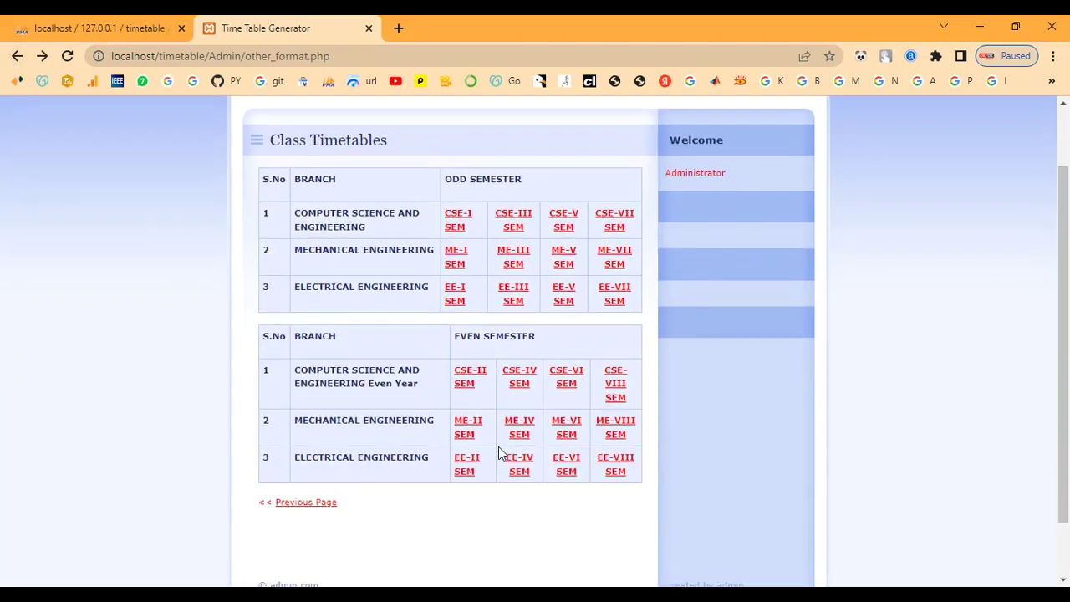
pyautogui.click(518, 386)
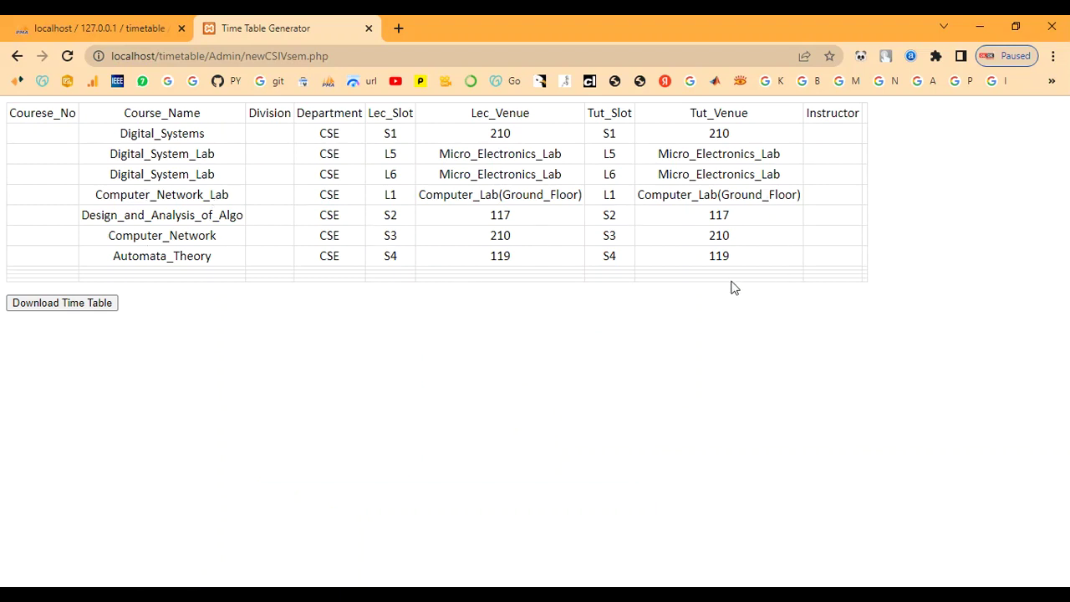
pyautogui.click(17, 56)
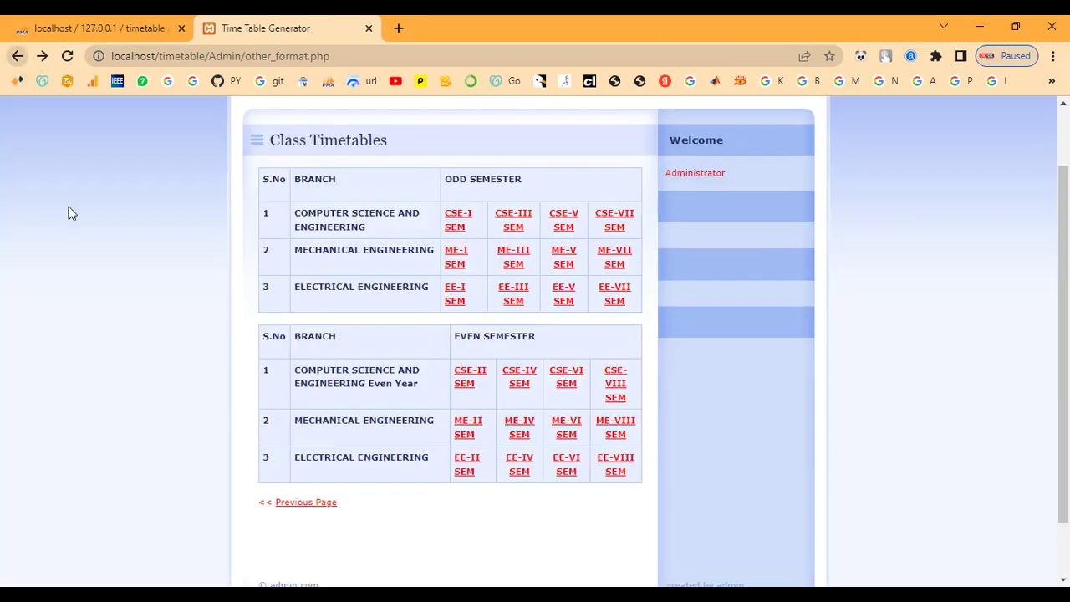
pyautogui.click(567, 386)
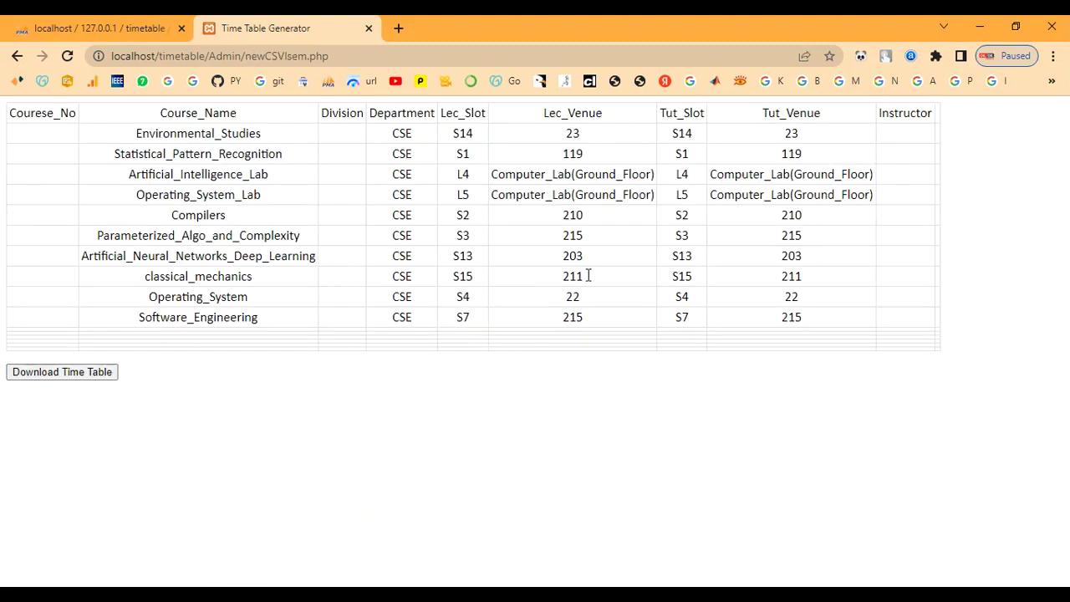
pyautogui.click(17, 56)
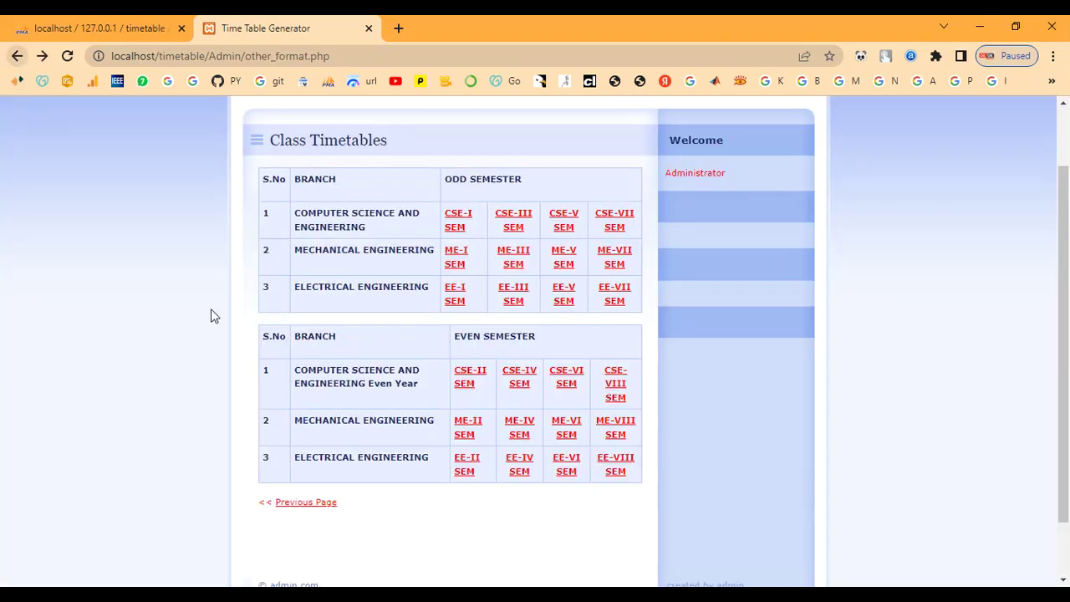
# View the CSE-VIII and CSE-I semester timetables in the other format, returning to the list after each
pyautogui.click(611, 391)
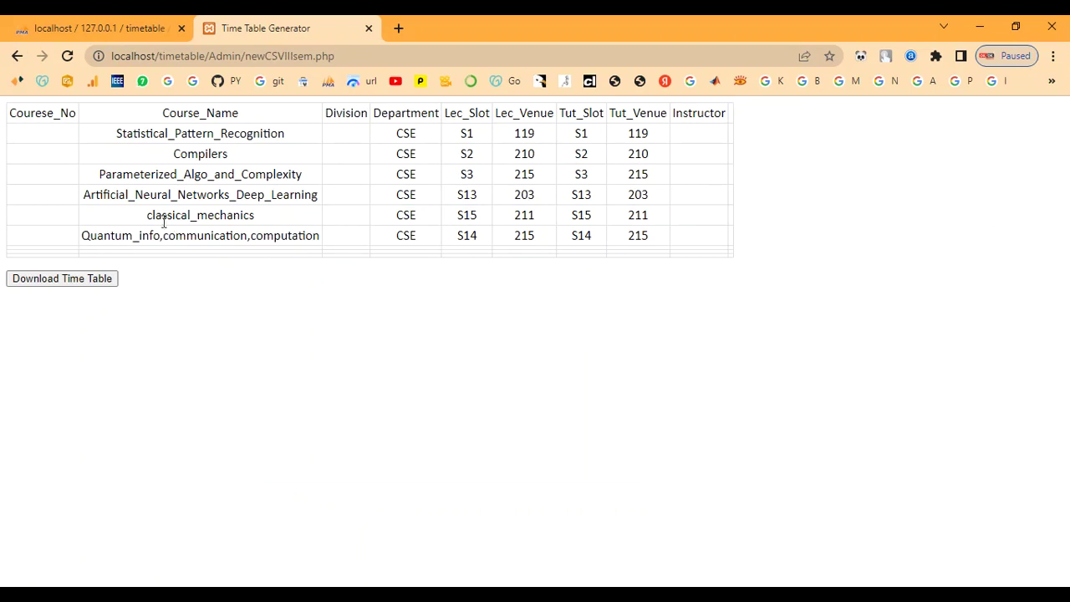
pyautogui.click(17, 56)
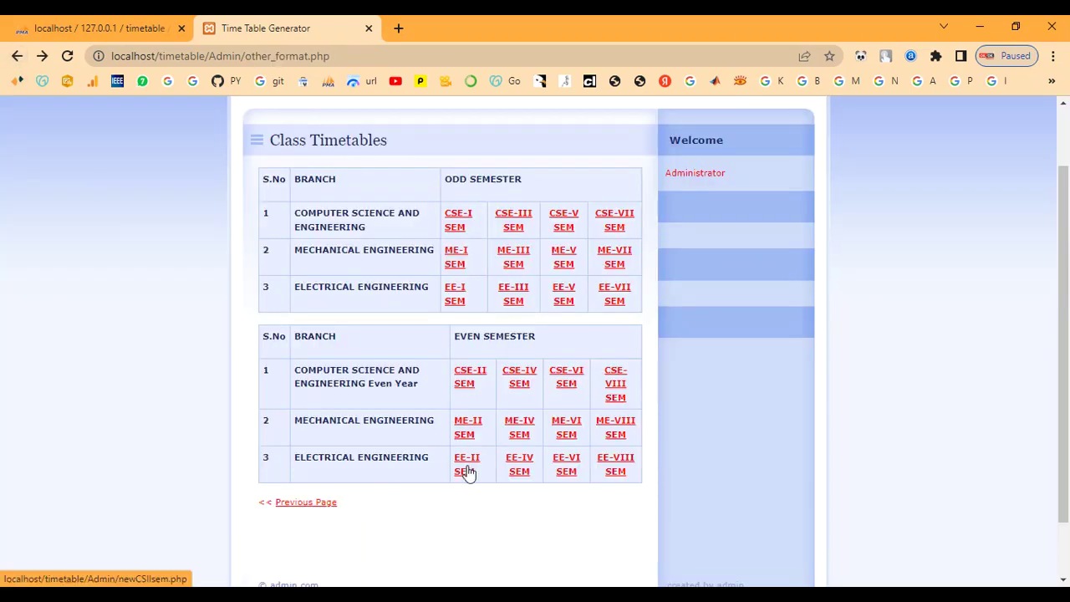
pyautogui.scroll(1, 467, 471)
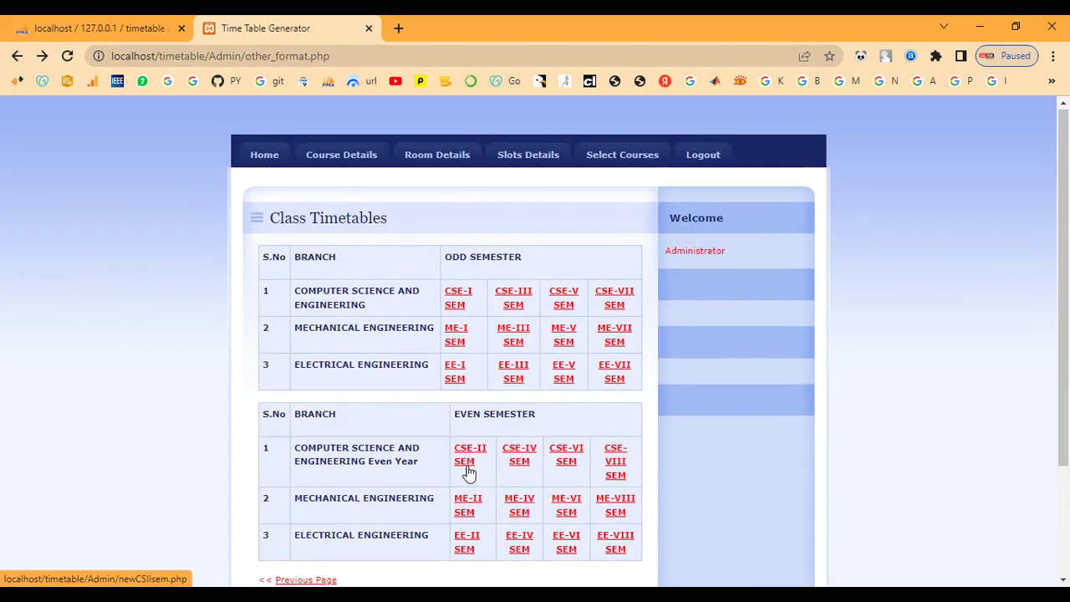
pyautogui.click(455, 305)
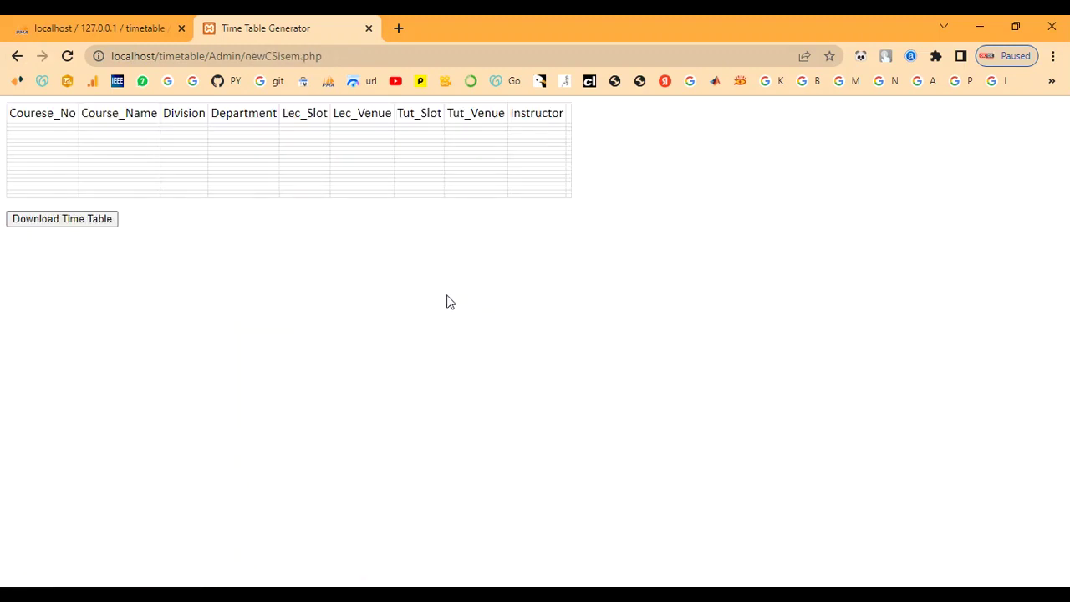
pyautogui.click(17, 56)
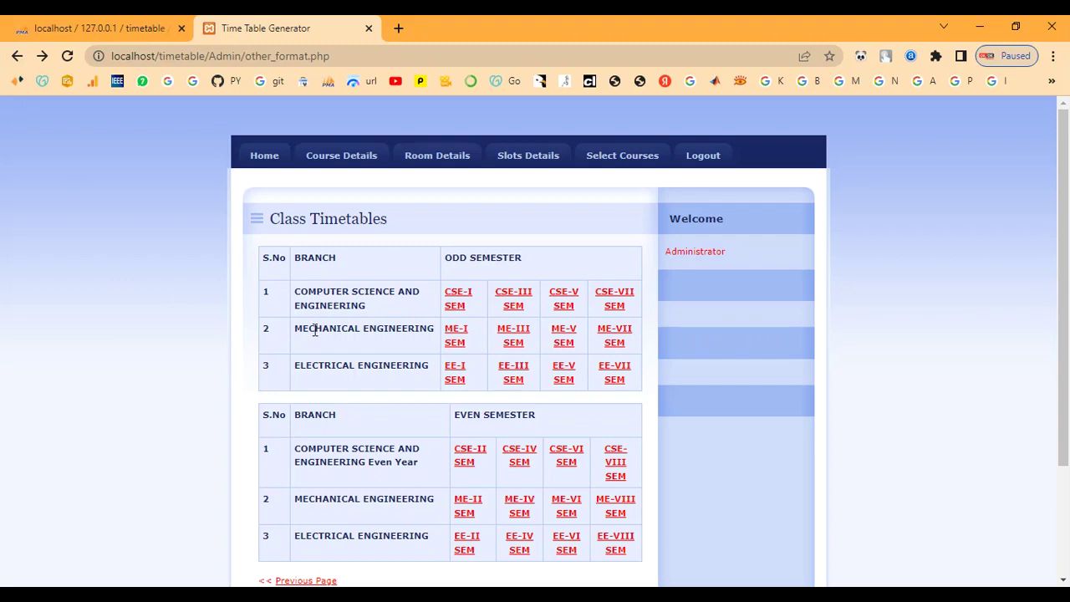